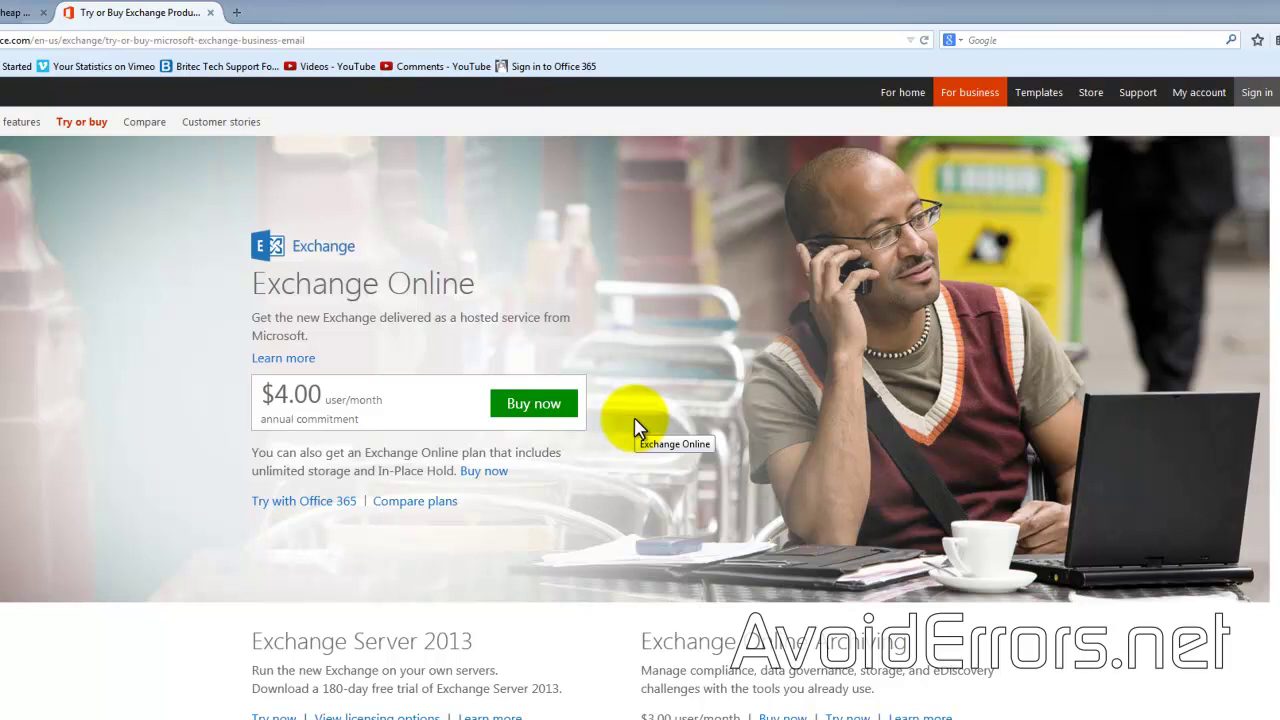
Step: Buy Exchange Online (Plan 1) for one user and submit the new account's sign-up details
click(568, 408)
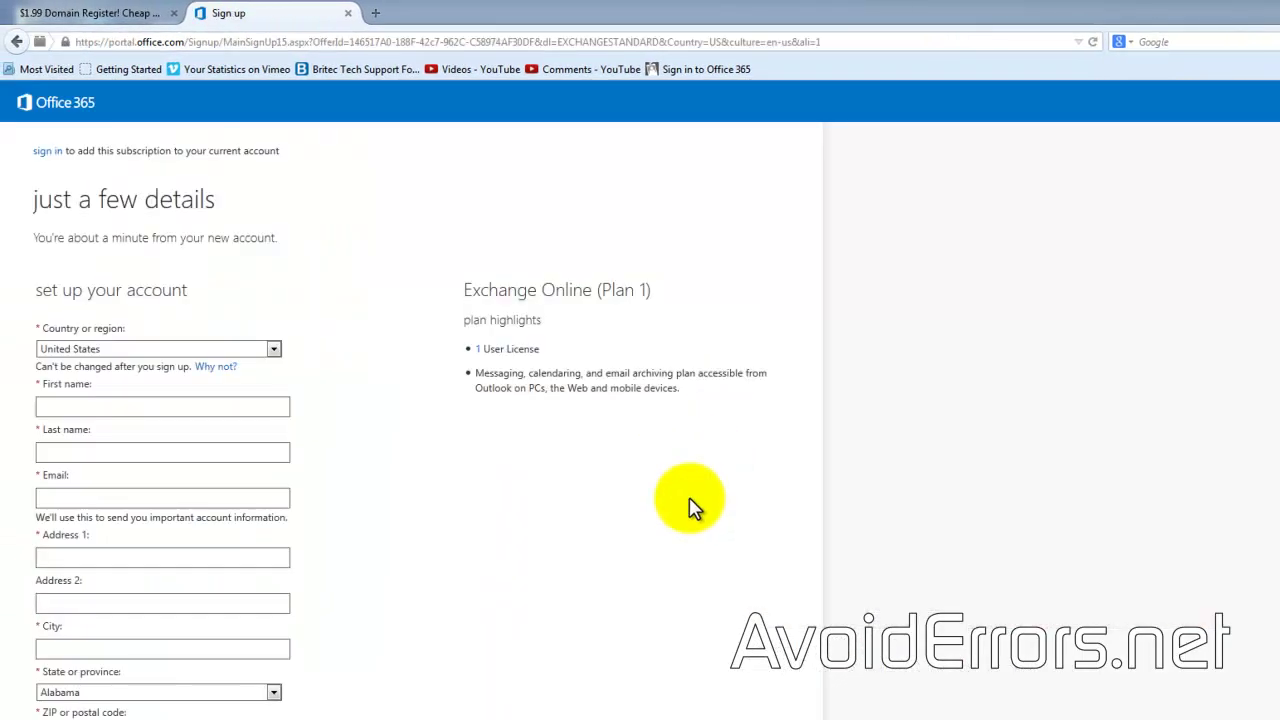
scroll(690, 500, down, 5)
scroll(689, 497, down, 4)
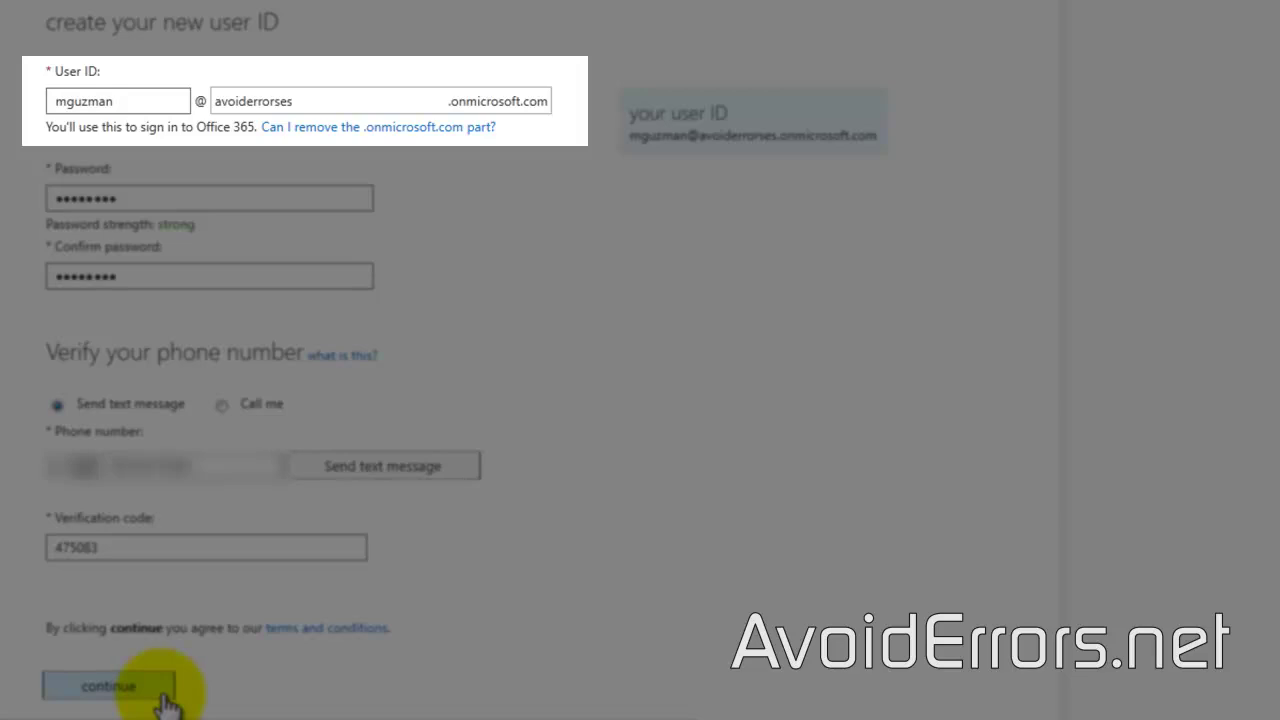
click(162, 690)
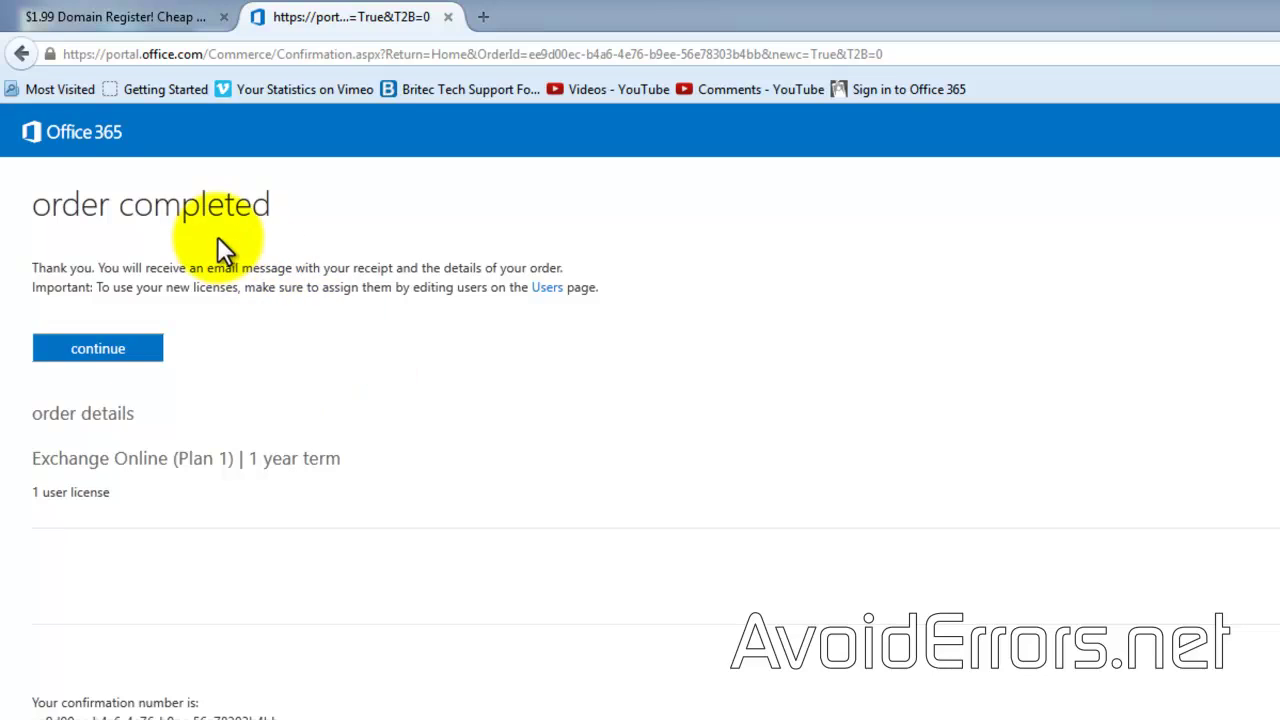
Step: Continue past the order confirmation into the admin center's Setup area
click(155, 348)
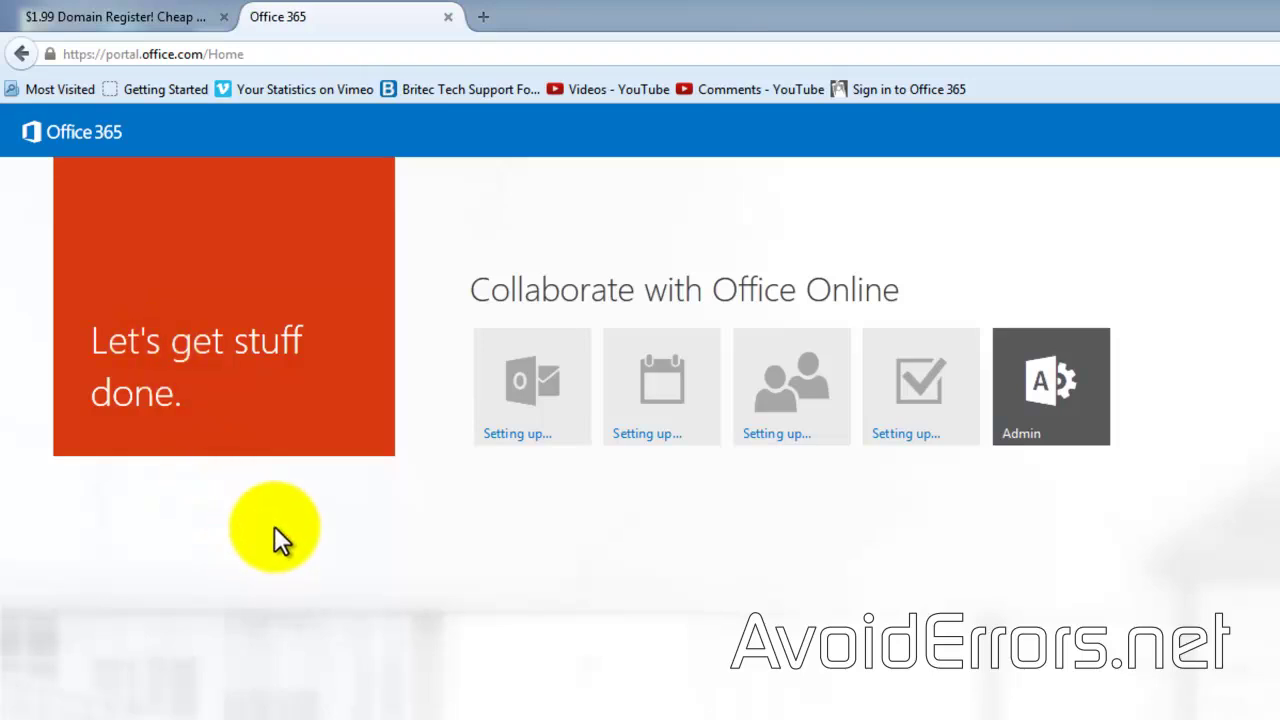
click(1066, 392)
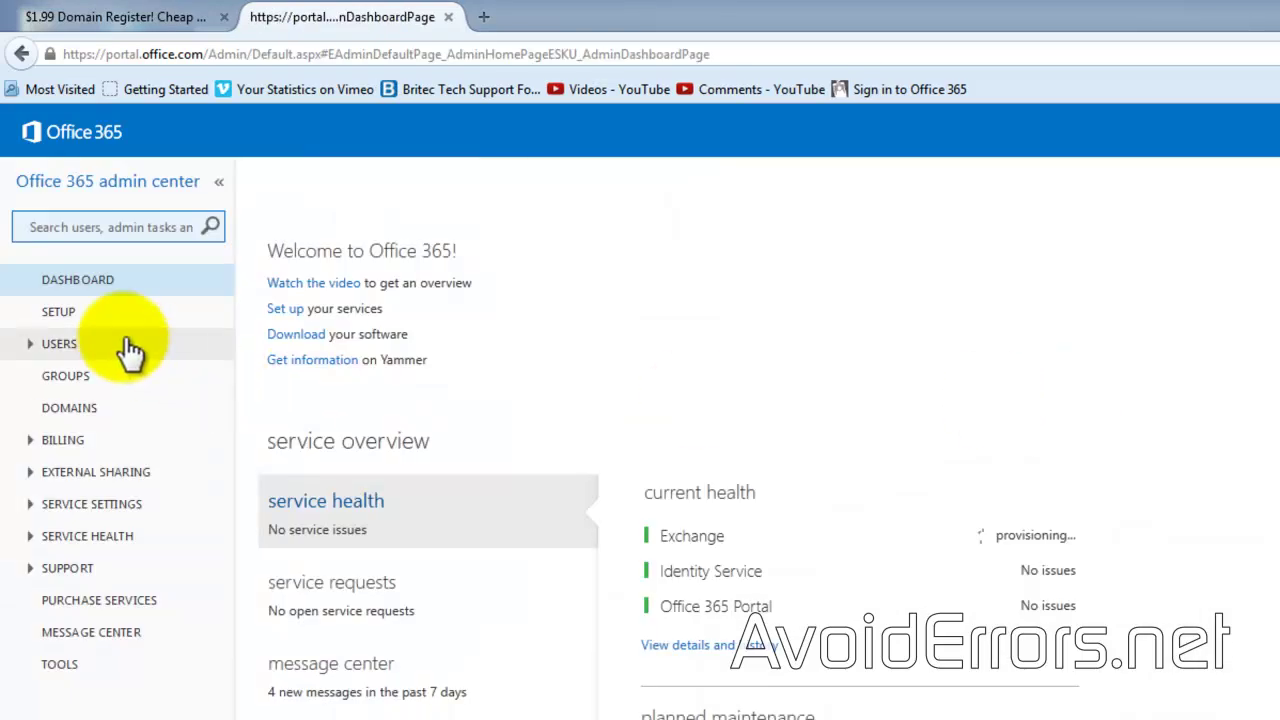
click(60, 314)
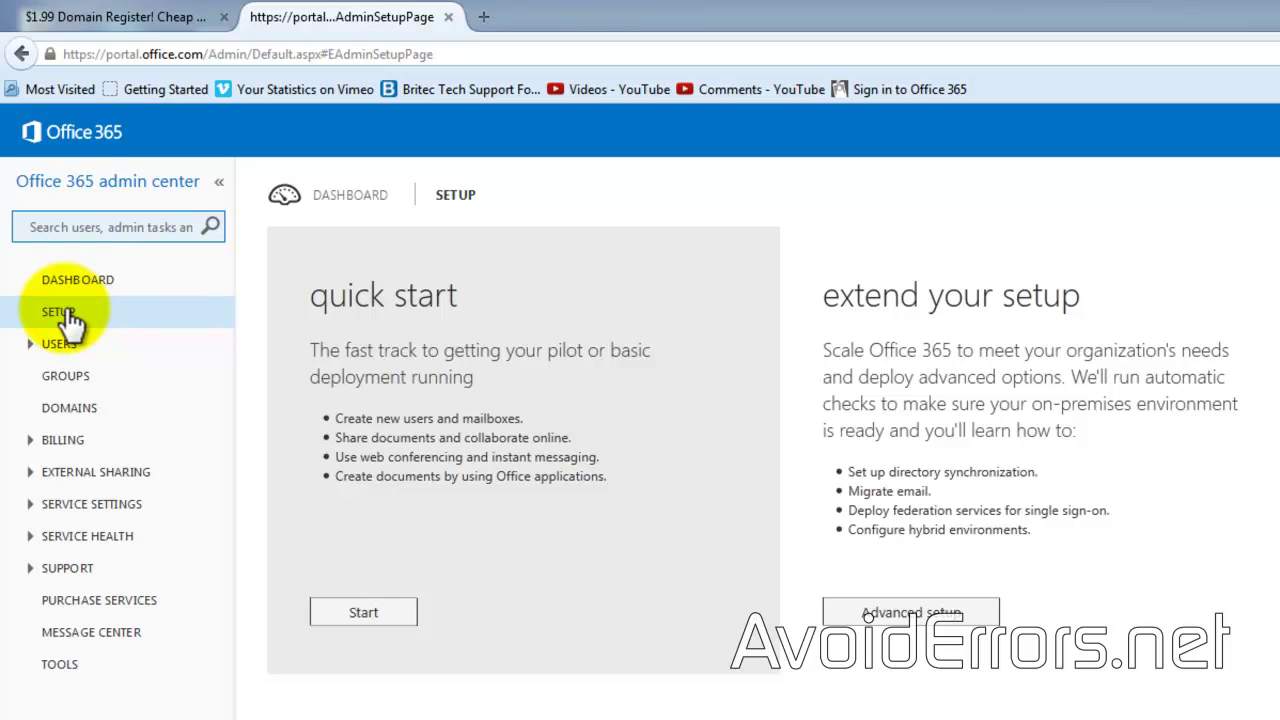
Step: Start quick setup and choose 'Use your own domain' rather than the onmicrosoft.com one
click(405, 612)
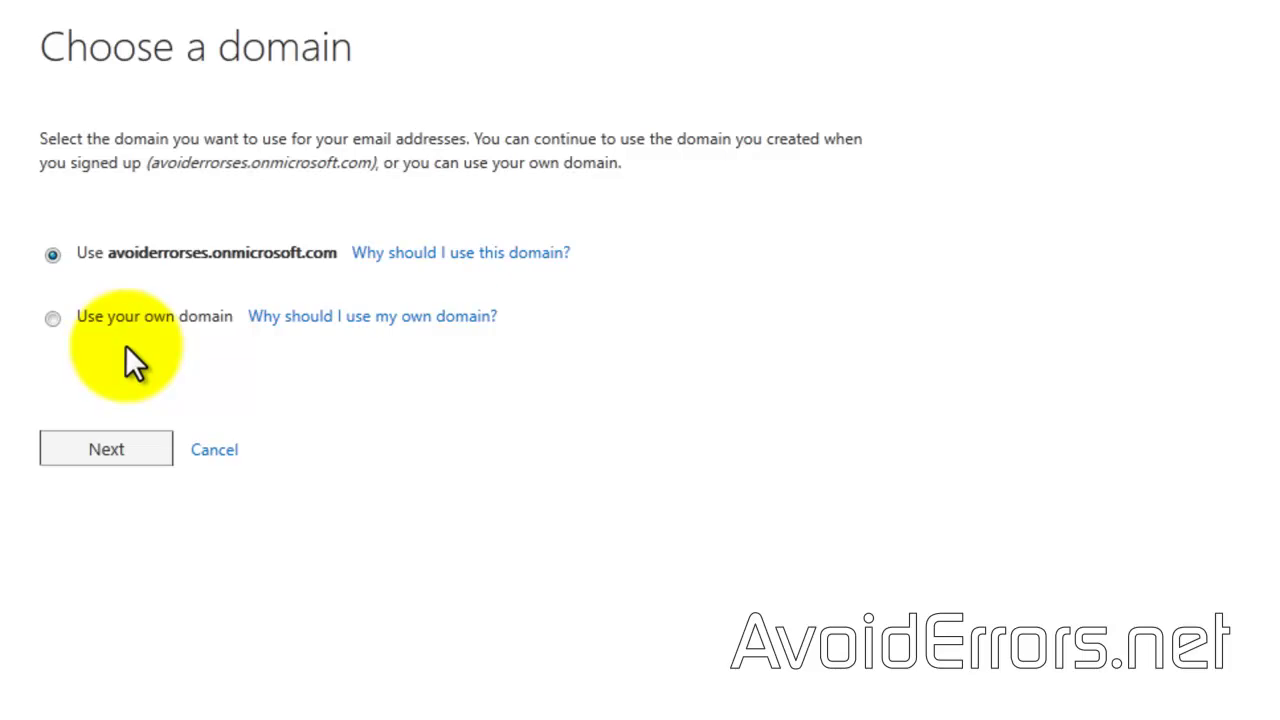
click(52, 317)
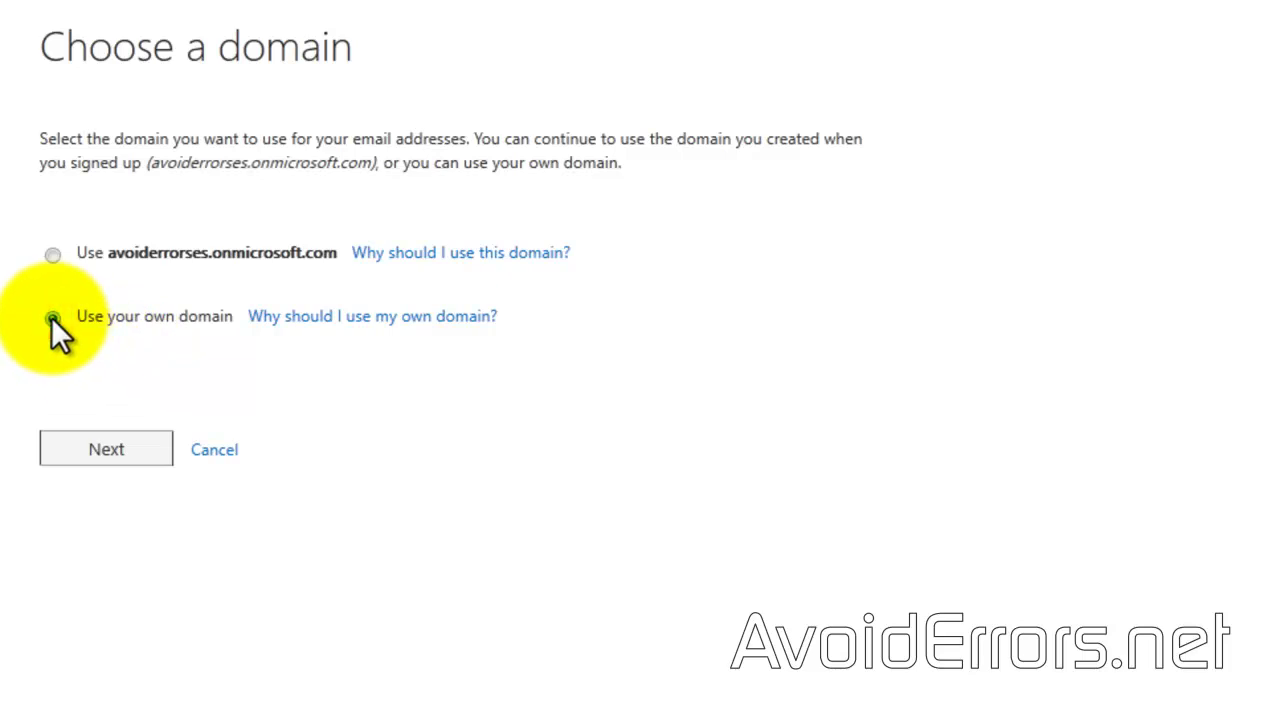
click(133, 450)
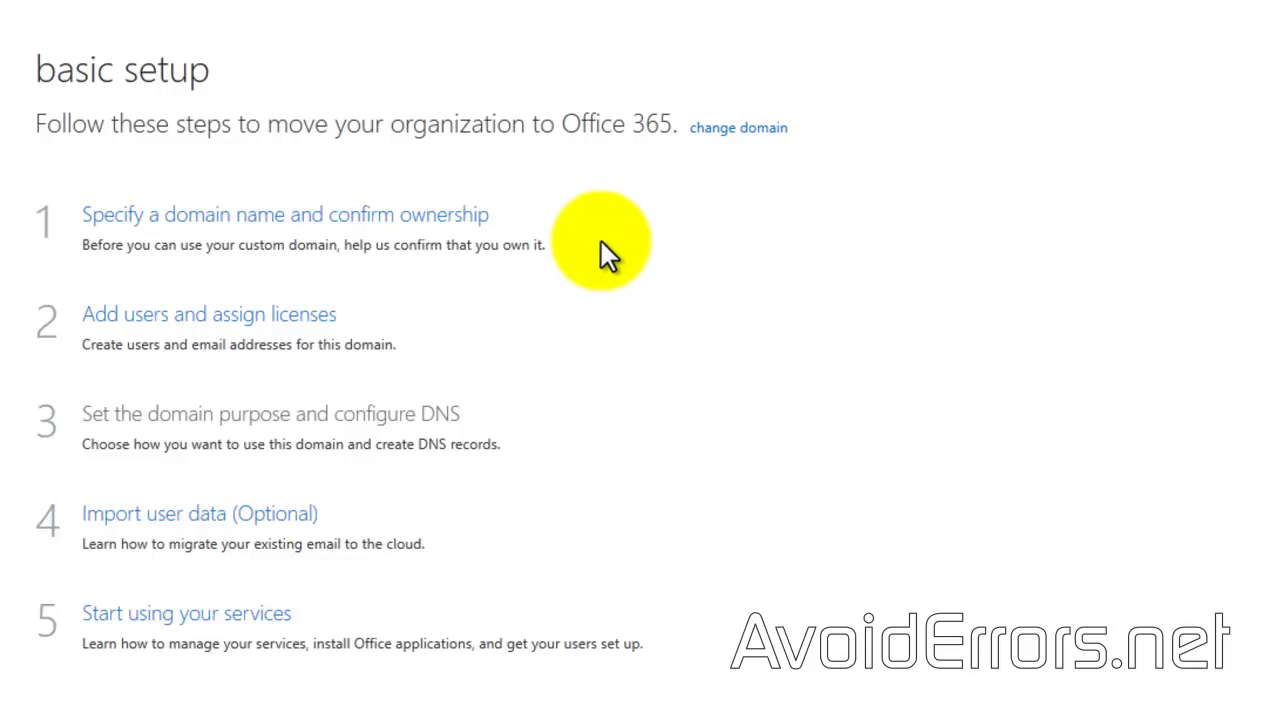
Step: Add the domain avoiderrors.es and proceed to its ownership confirmation
click(447, 228)
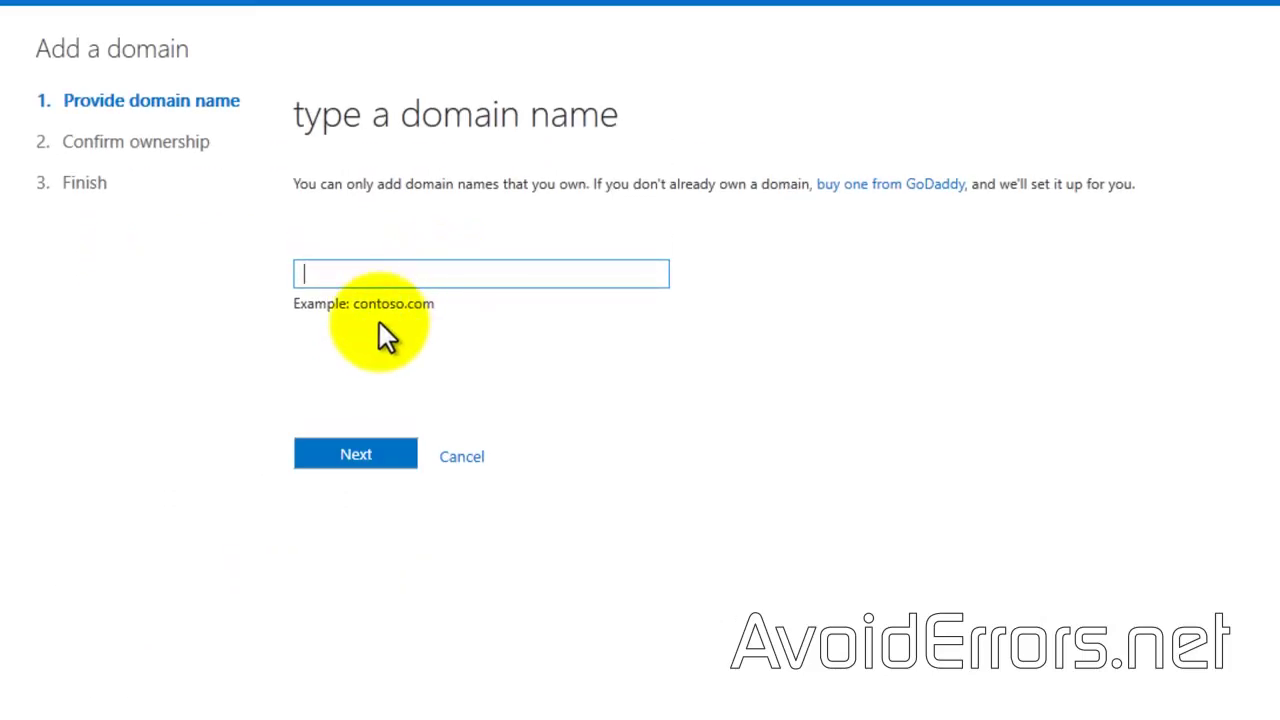
text(avoiderrors.es)
click(407, 466)
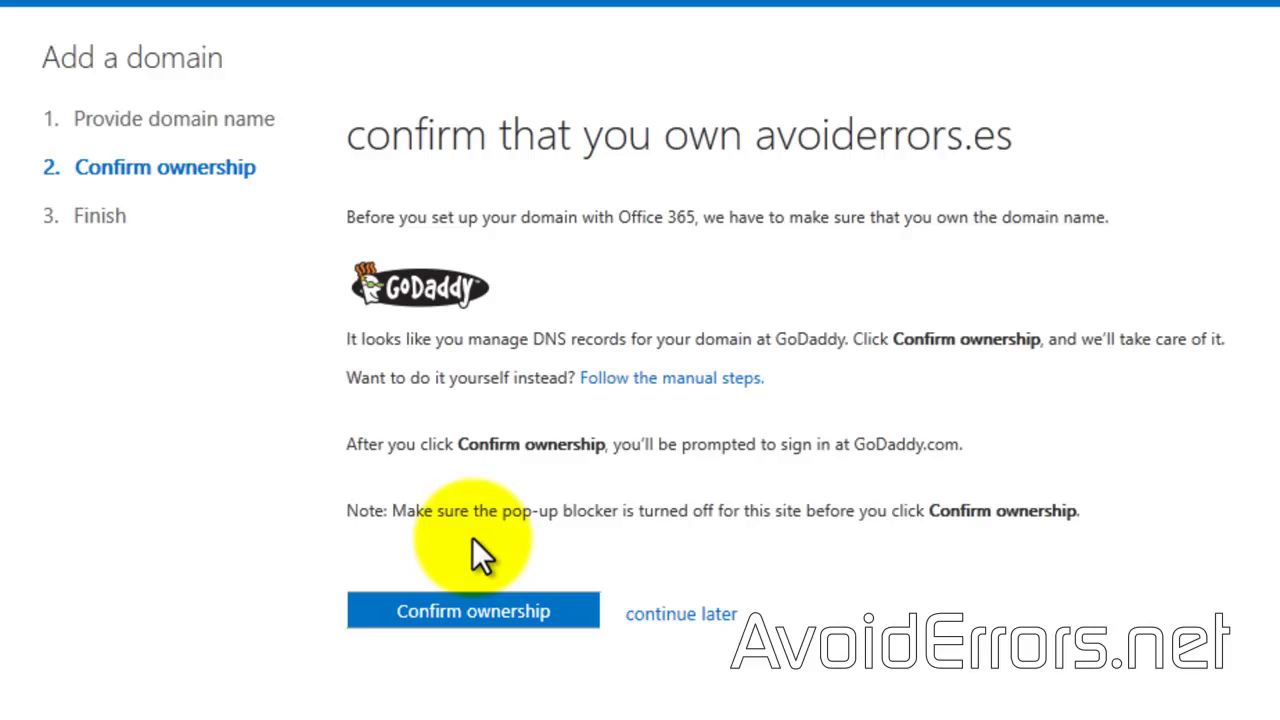
Step: Show the manual GoDaddy instructions for creating the ownership TXT record
click(670, 380)
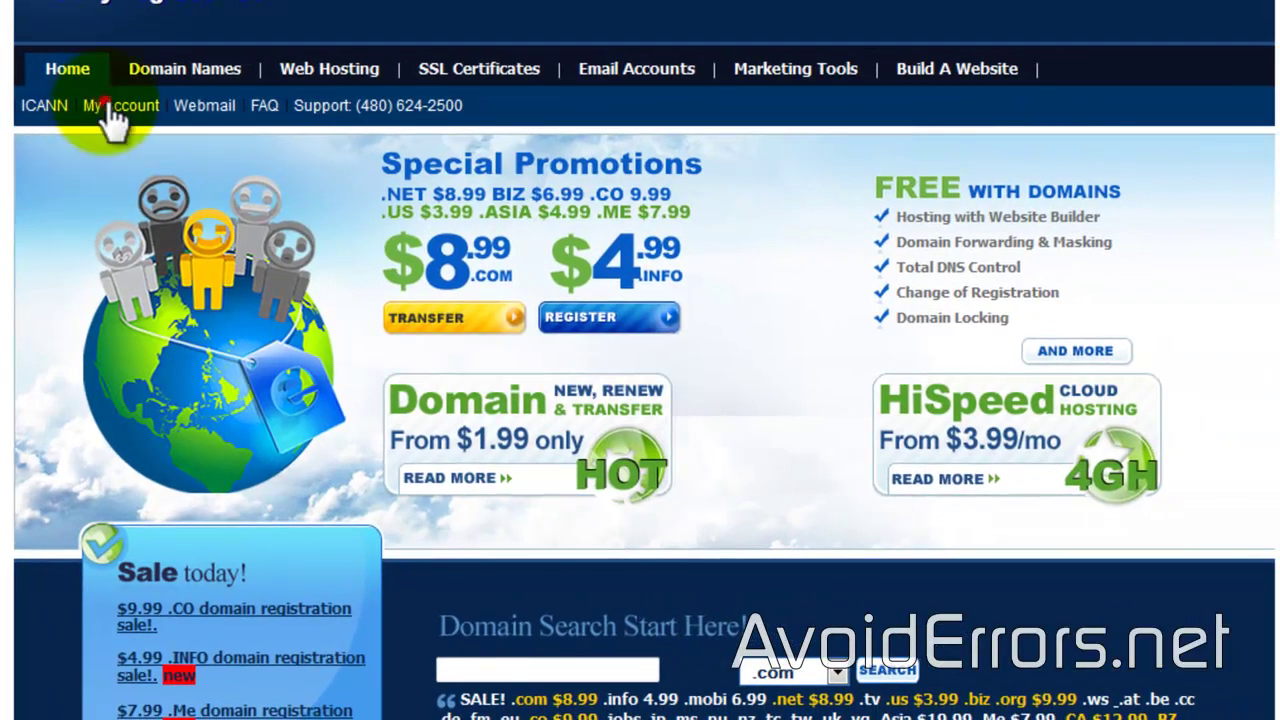
Step: Open the Zone File Editor for the avoiderrors.es hosting account in GoDaddy
click(145, 104)
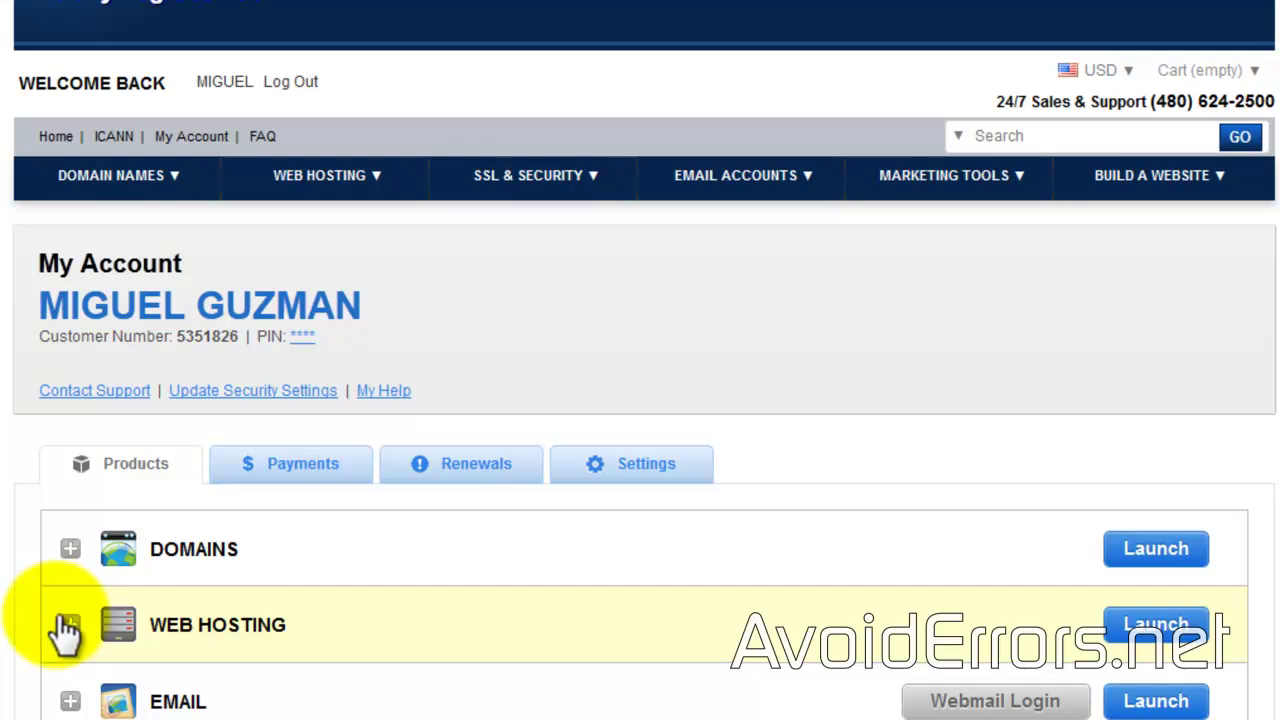
click(70, 628)
scroll(60, 616, down, 6)
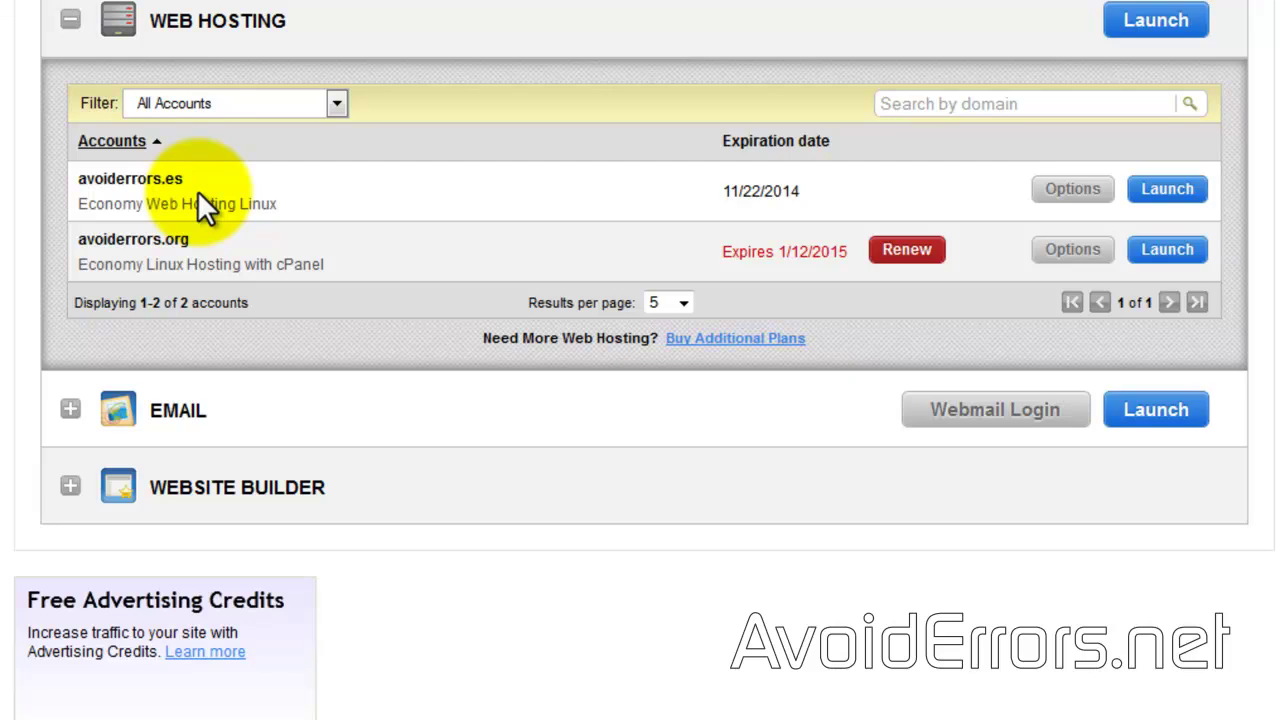
click(1158, 190)
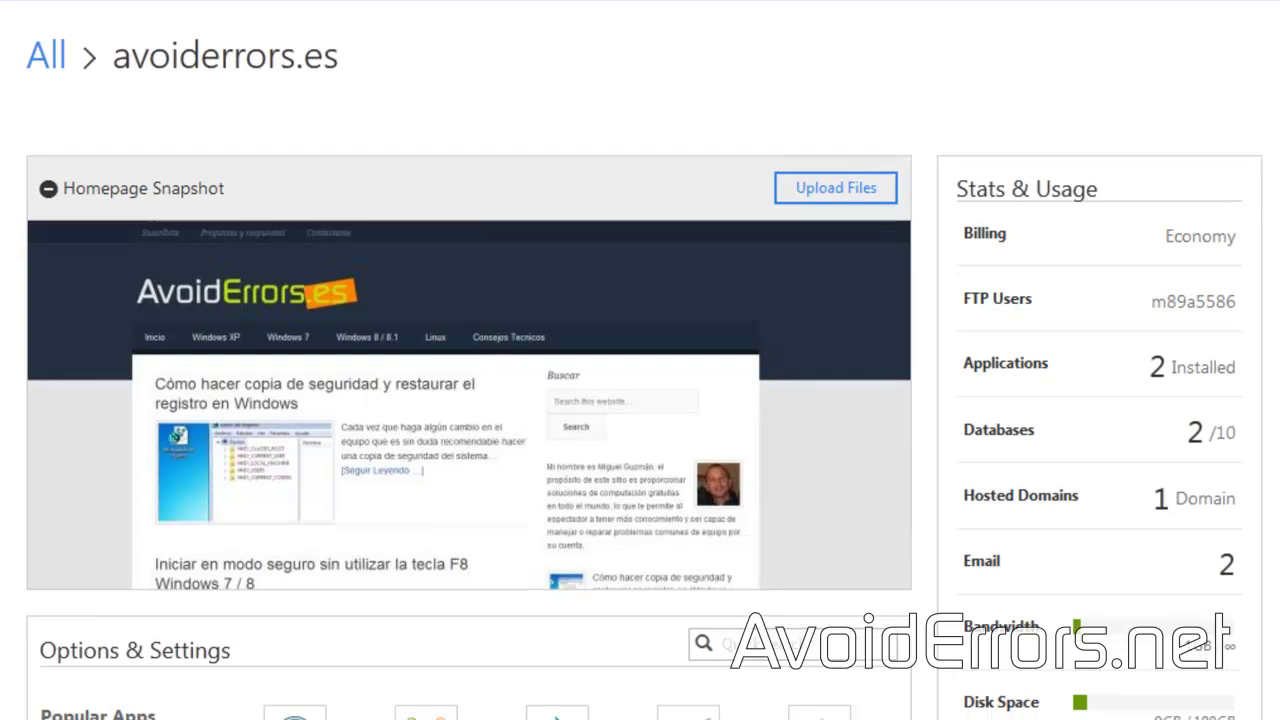
scroll(330, 380, down, 6)
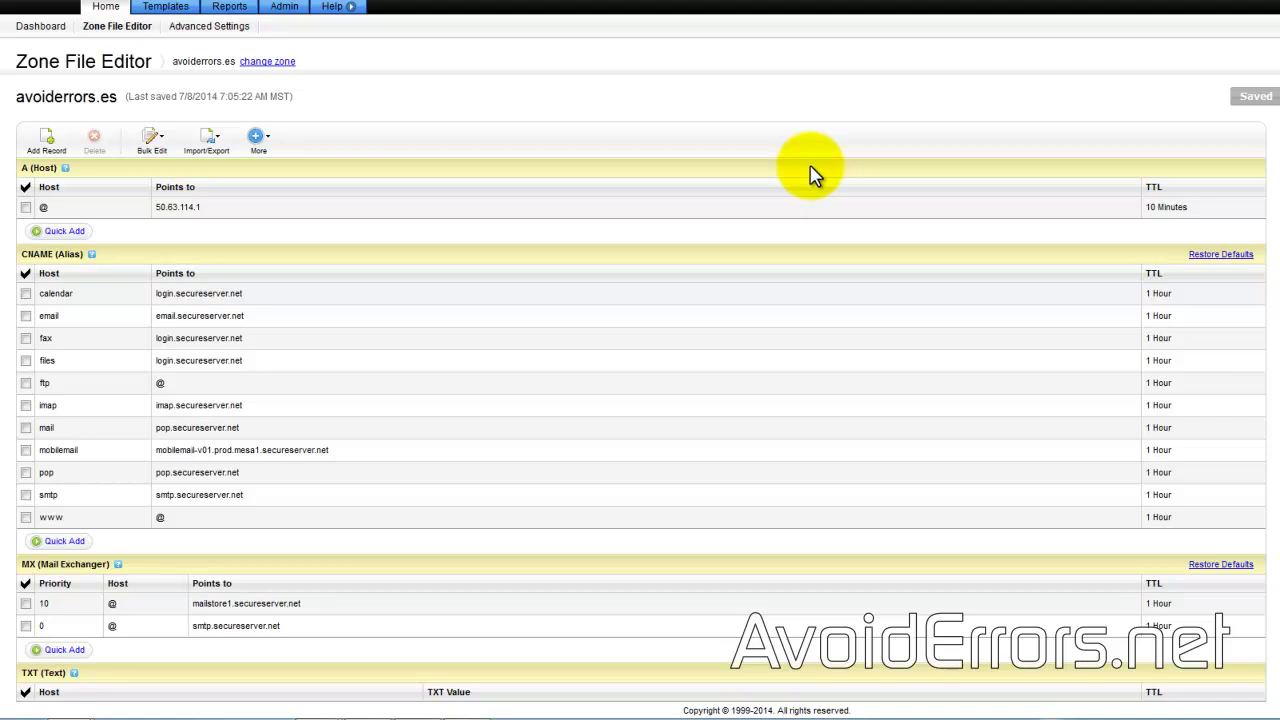
Step: Add a TXT record with host @ and the pasted MS= verification value
scroll(437, 394, down, 1)
scroll(437, 394, down, 5)
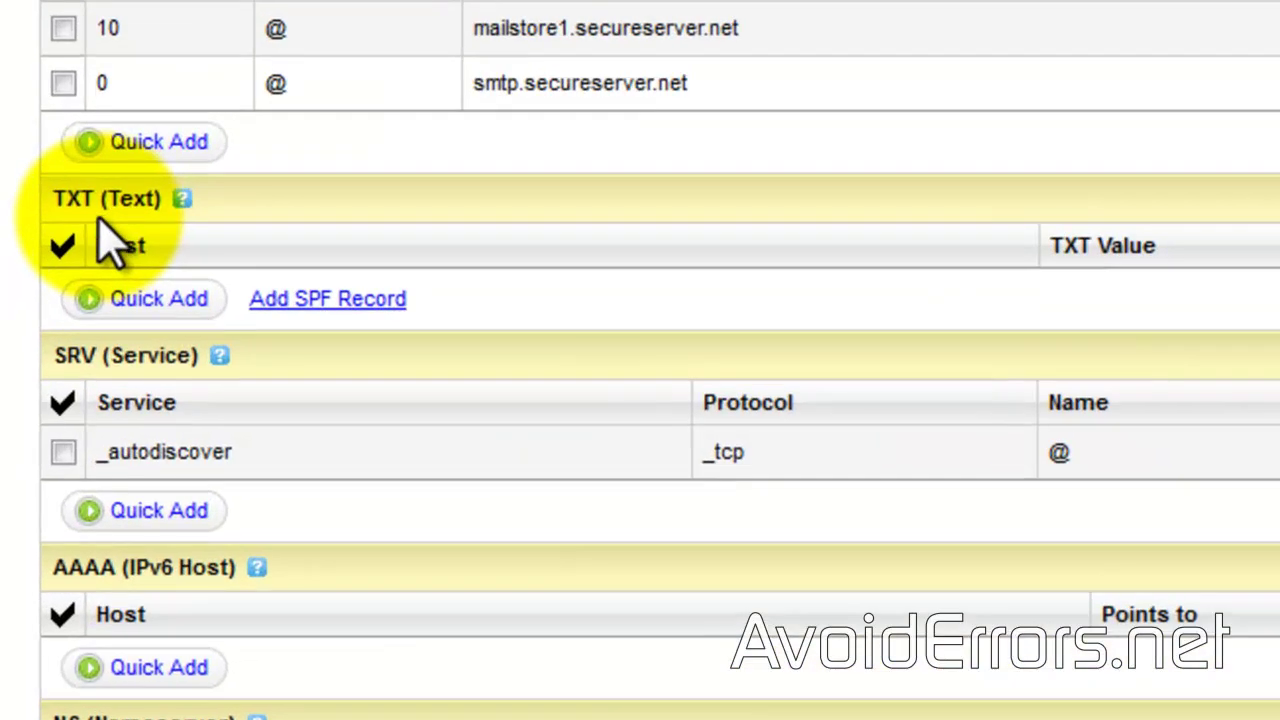
click(148, 302)
click(143, 297)
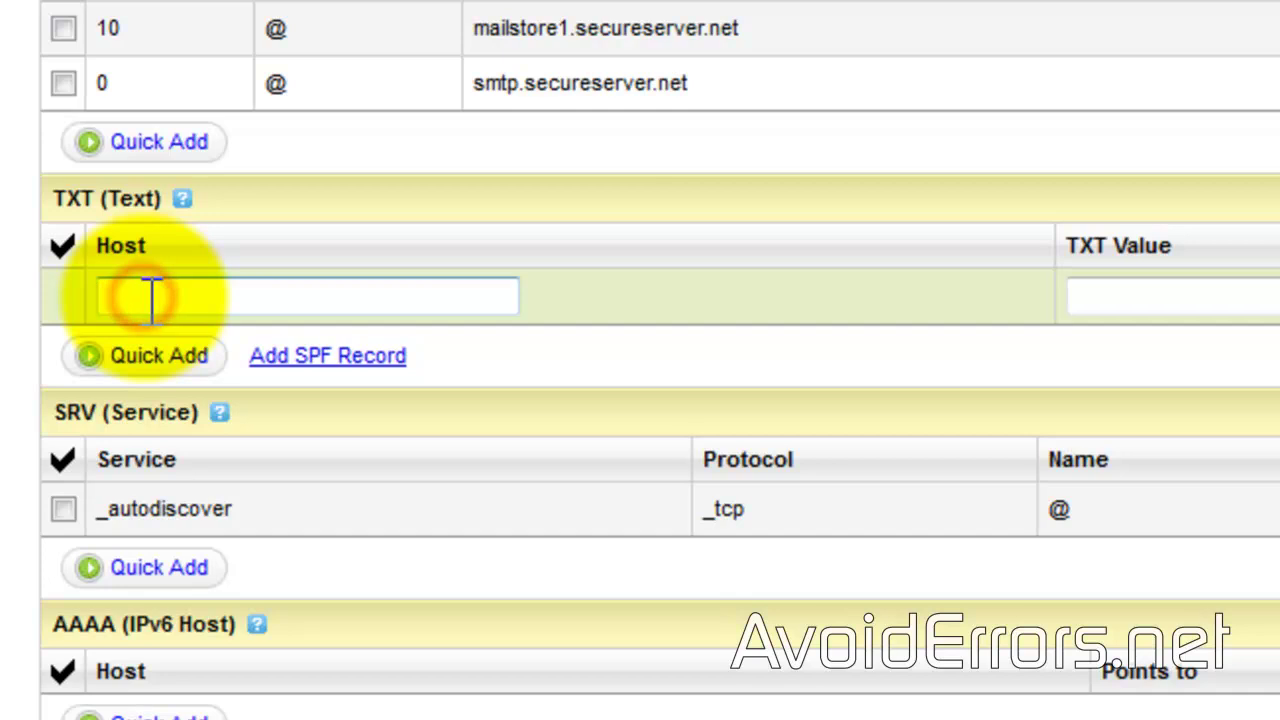
text(@)
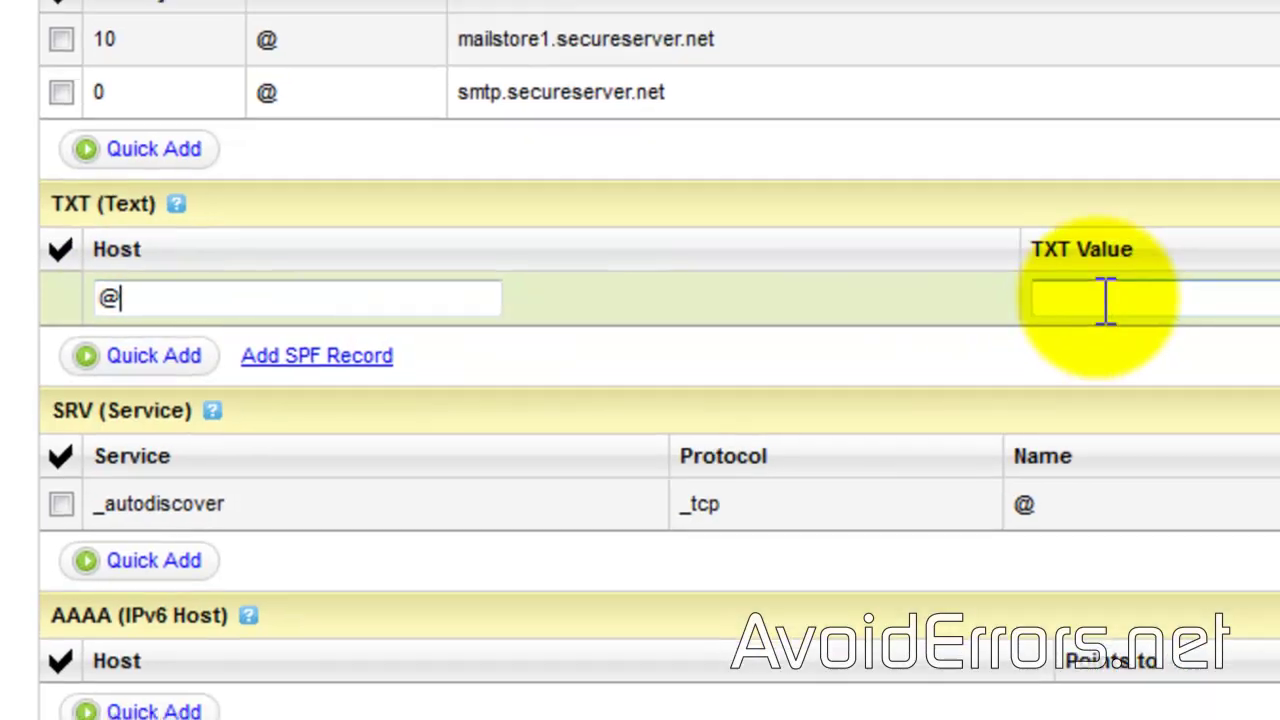
click(1138, 297)
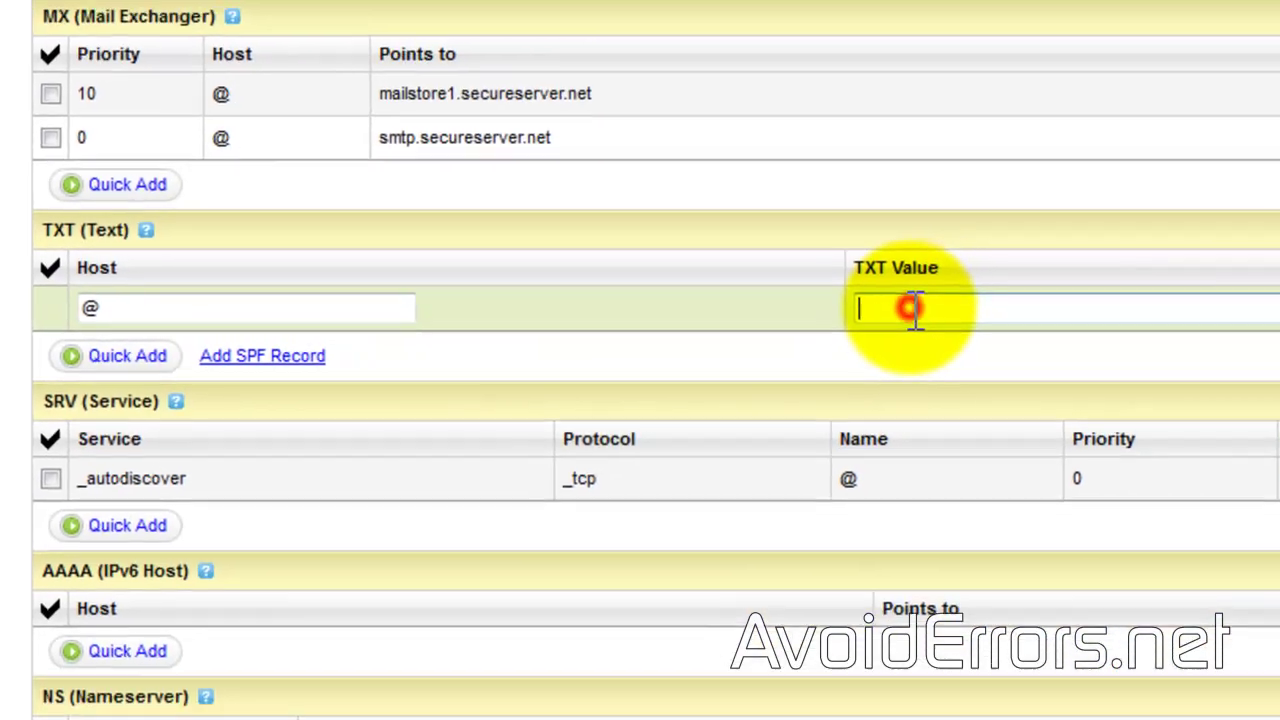
right_click(1134, 297)
click(952, 442)
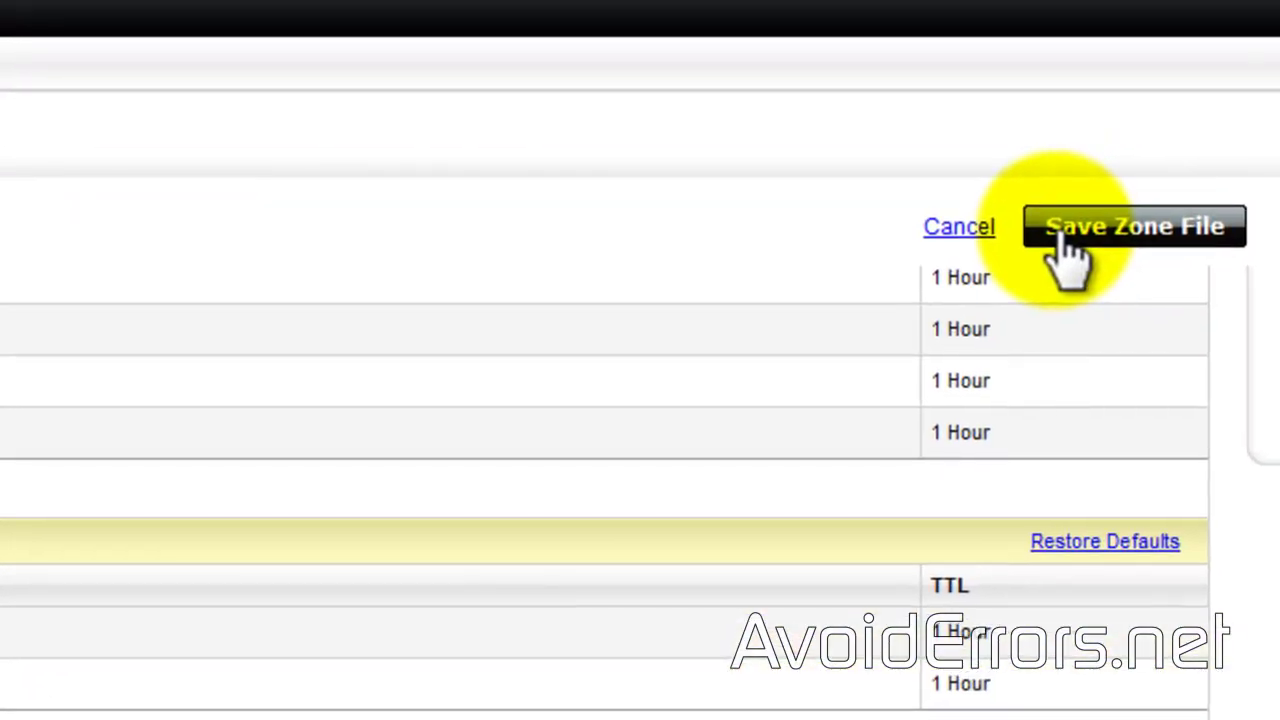
Step: Save the avoiderrors.es zone file and dismiss the saved notice
click(1062, 240)
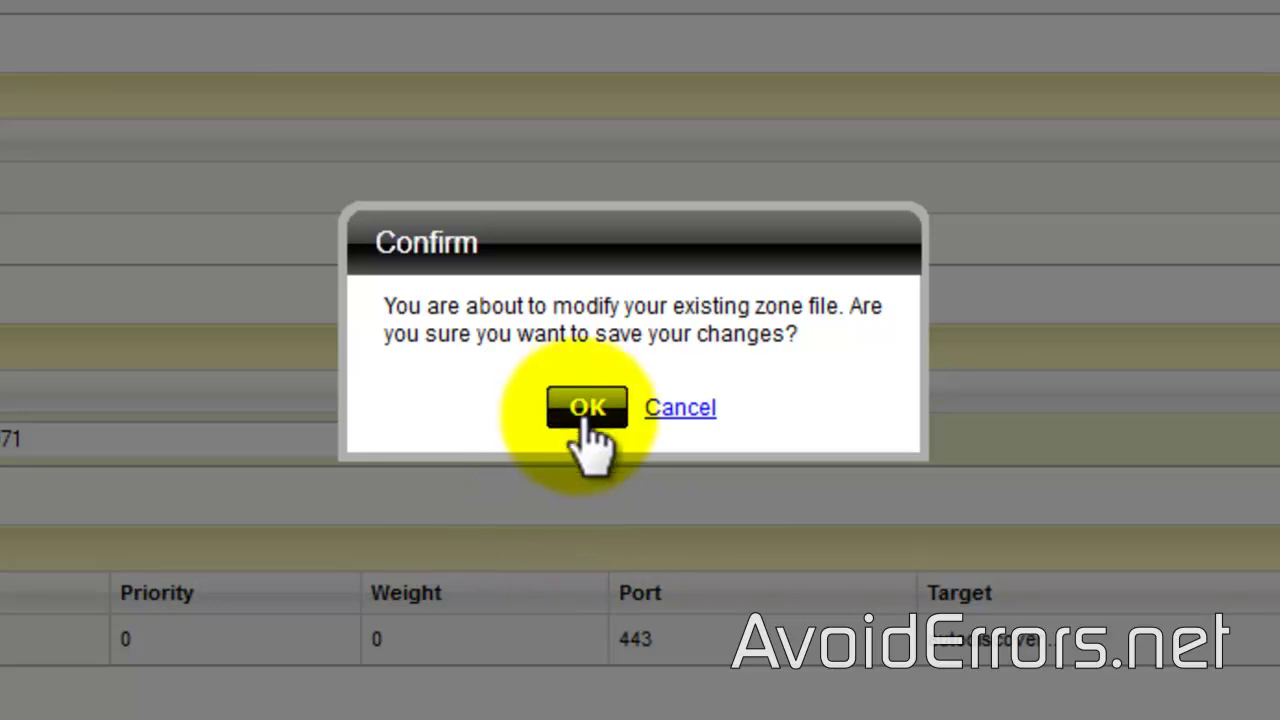
click(587, 407)
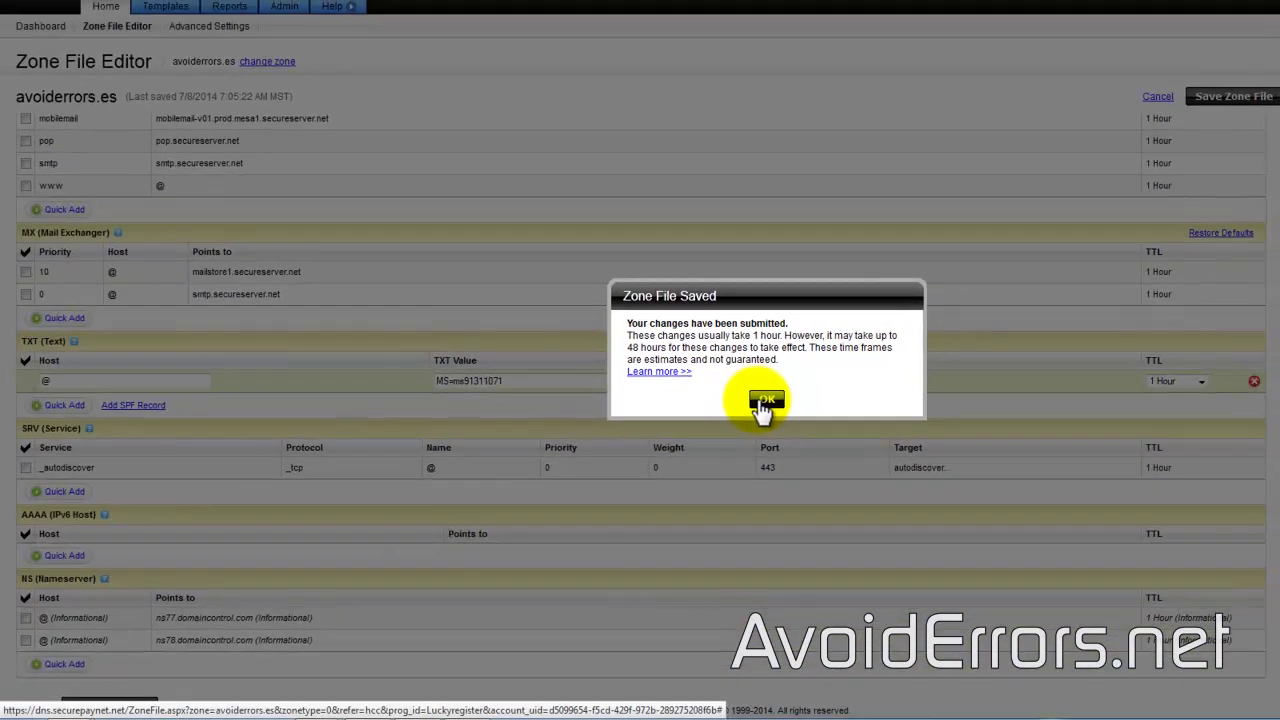
click(765, 402)
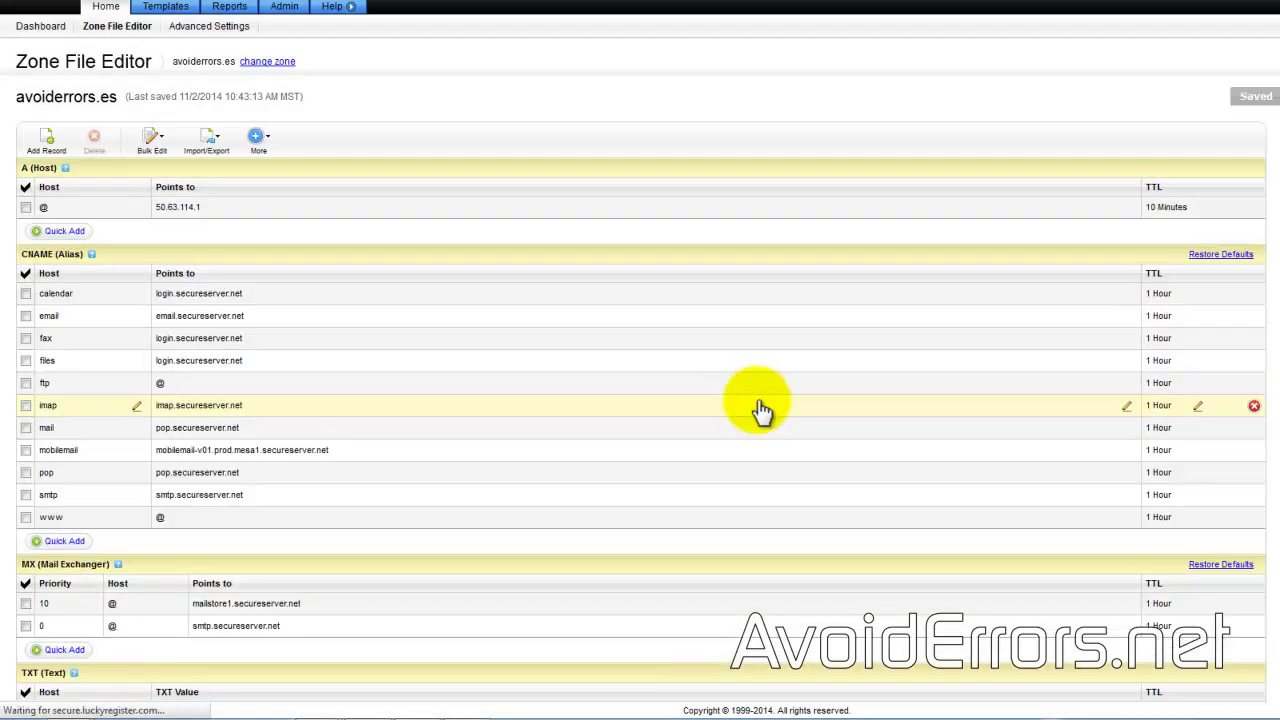
scroll(493, 512, down, 3)
scroll(497, 510, down, 1)
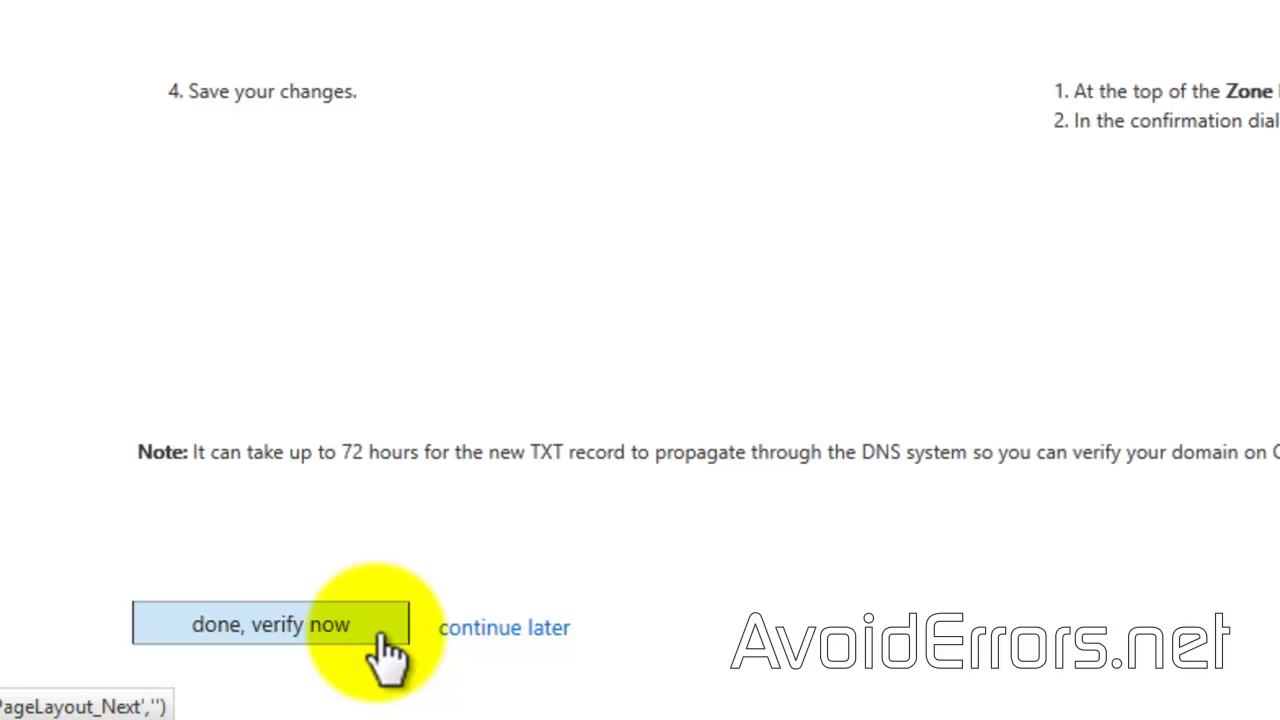
Step: Verify ownership of avoiderrors.es and finish, returning to basic setup with step 1 done
click(381, 635)
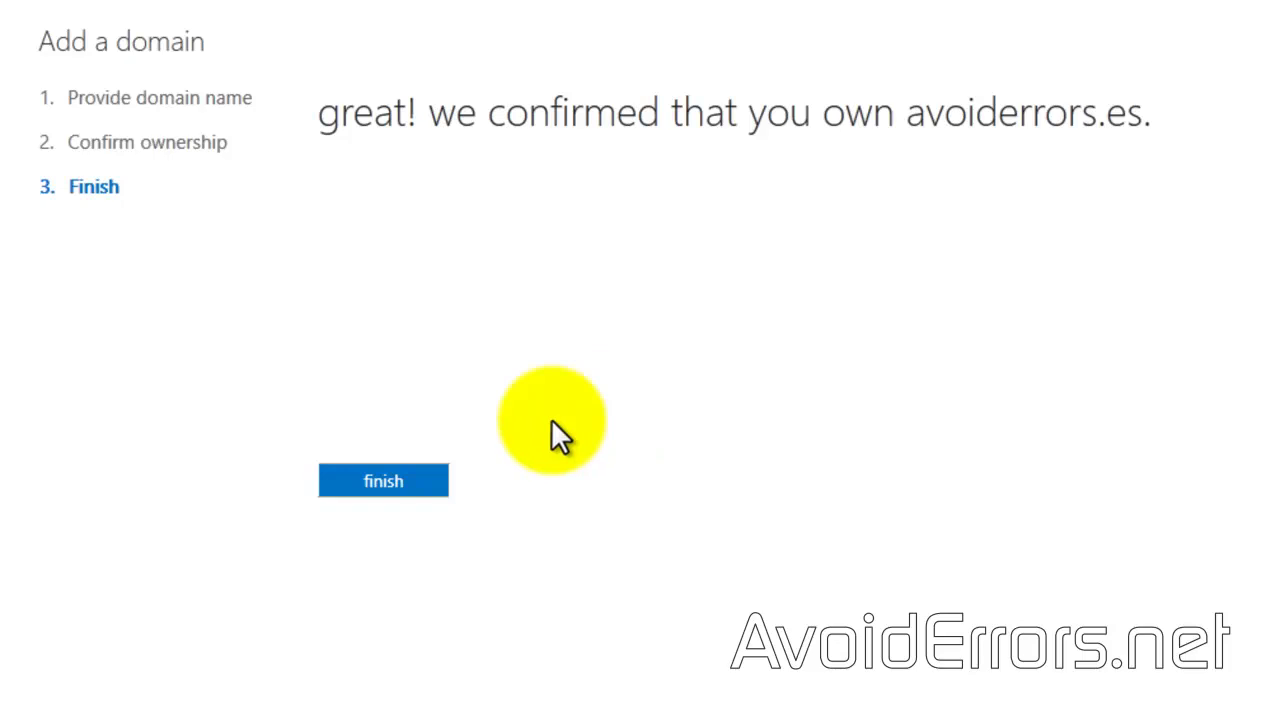
click(432, 484)
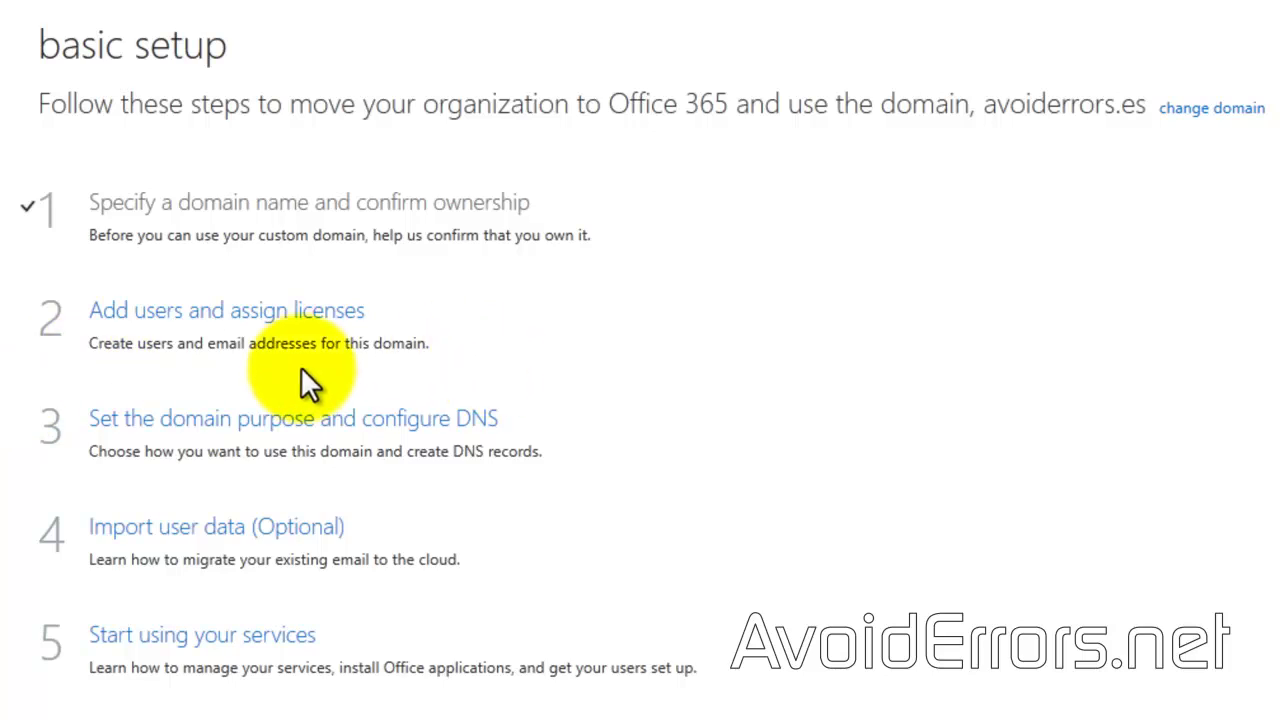
click(261, 312)
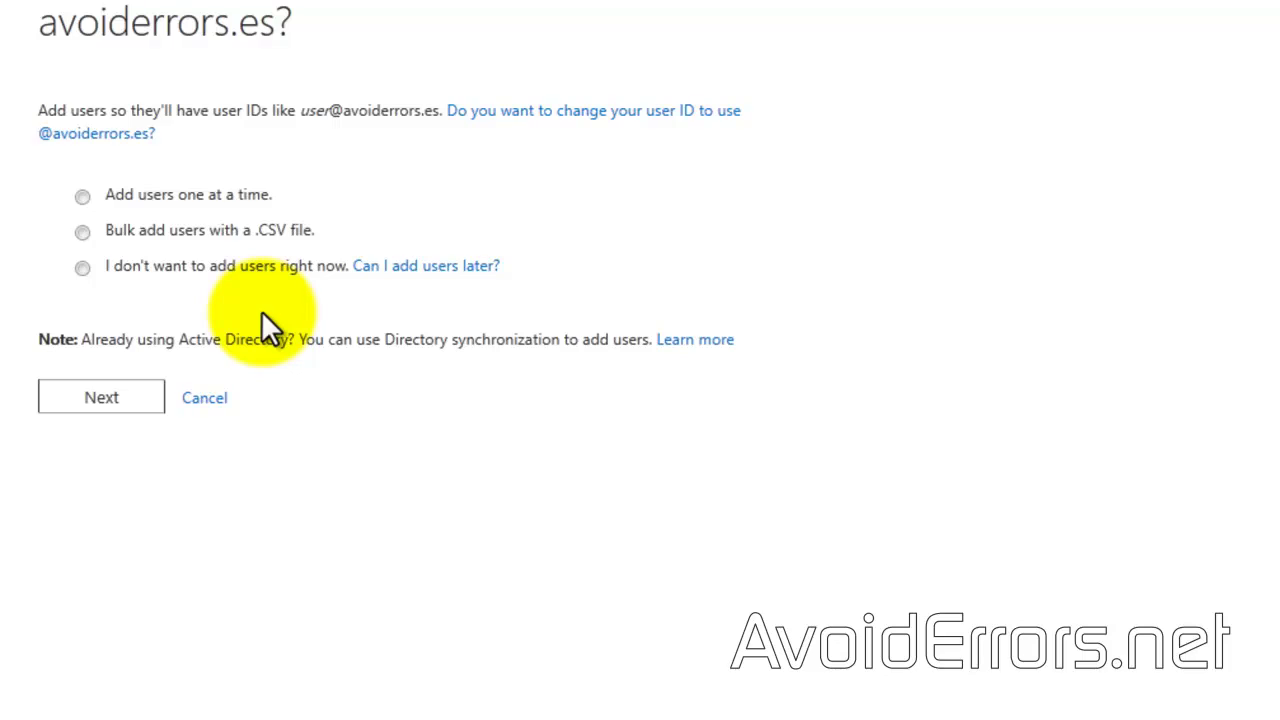
click(76, 196)
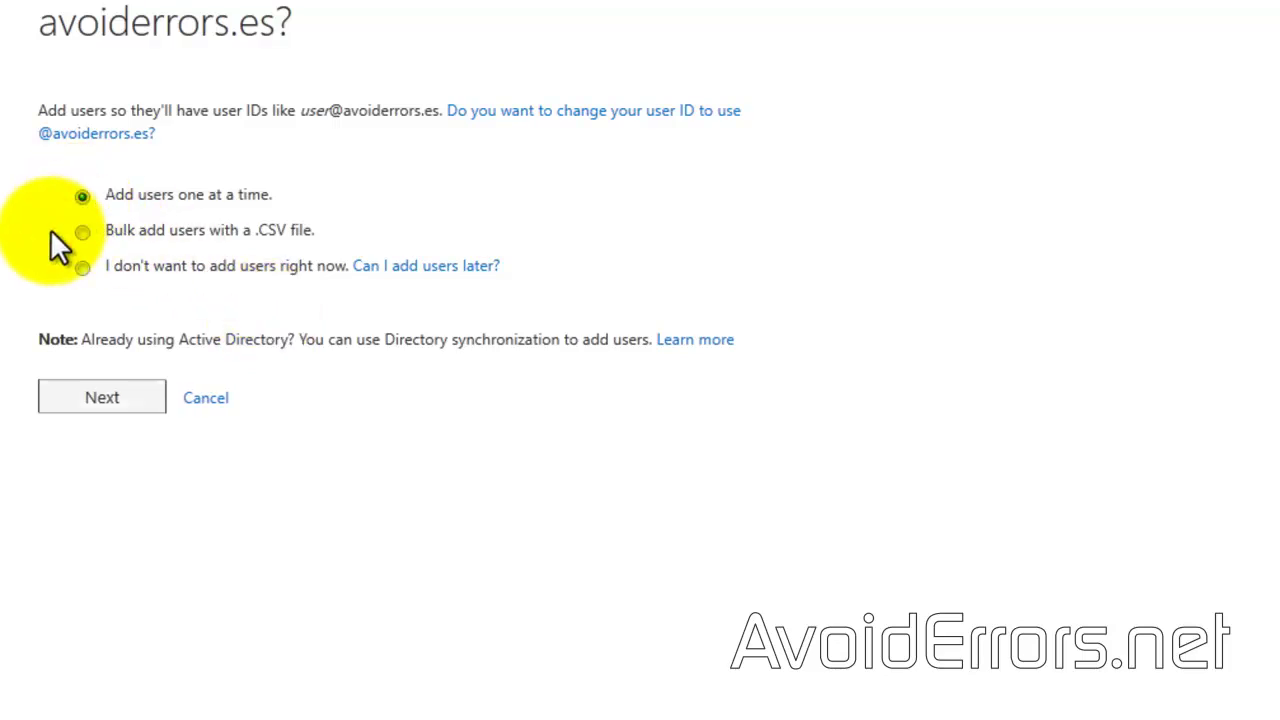
click(56, 402)
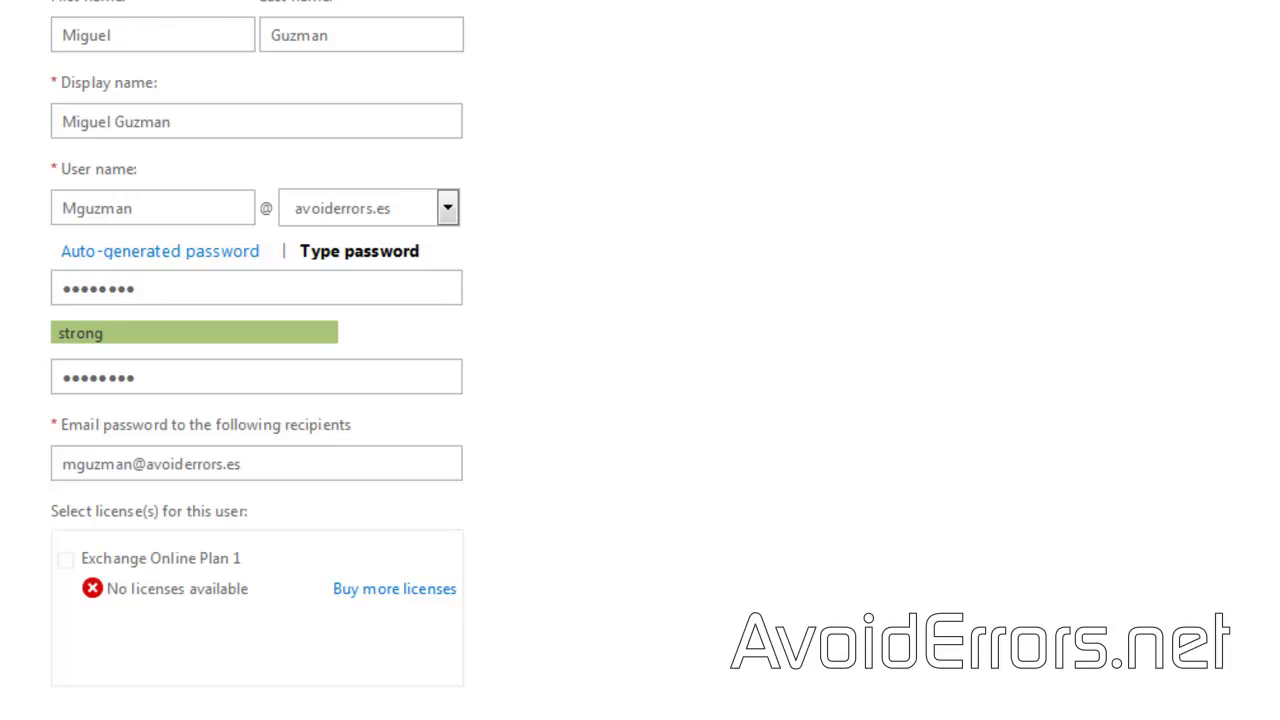
scroll(257, 344, down, 3)
click(168, 688)
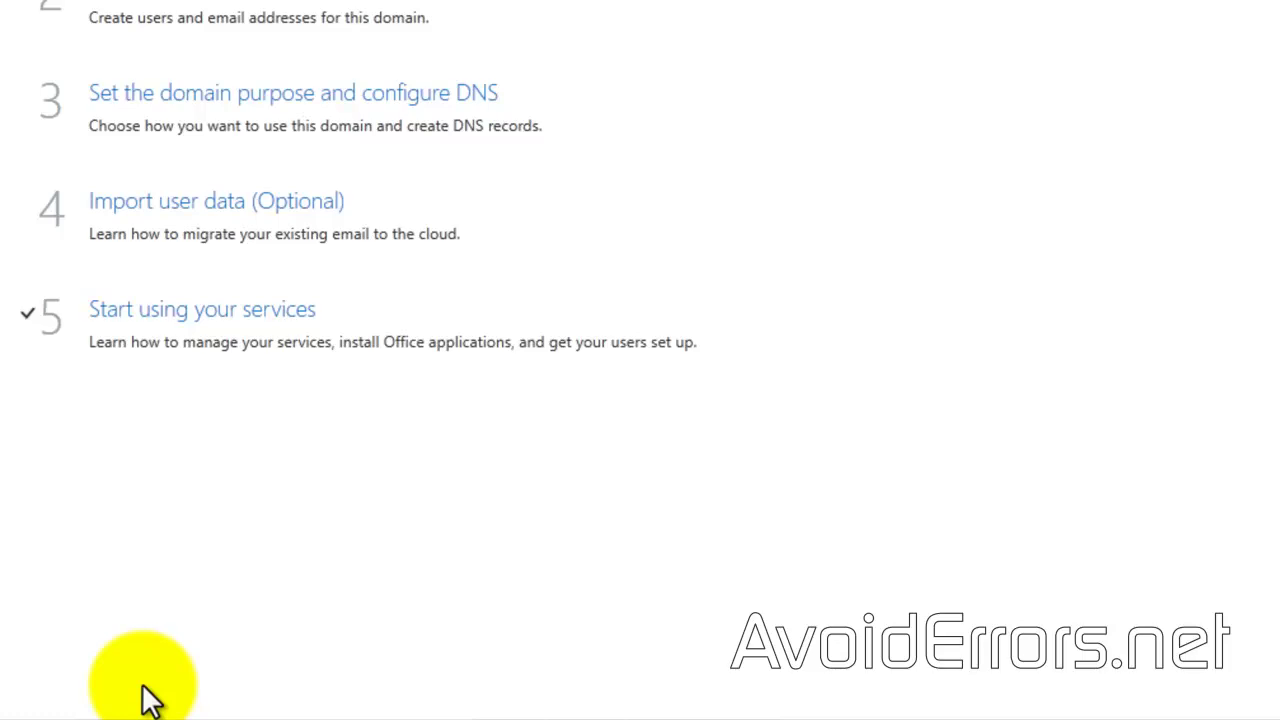
Step: Keep Exchange Online as the avoiderrors.es domain purpose and continue to the DNS records step
scroll(143, 694, up, 3)
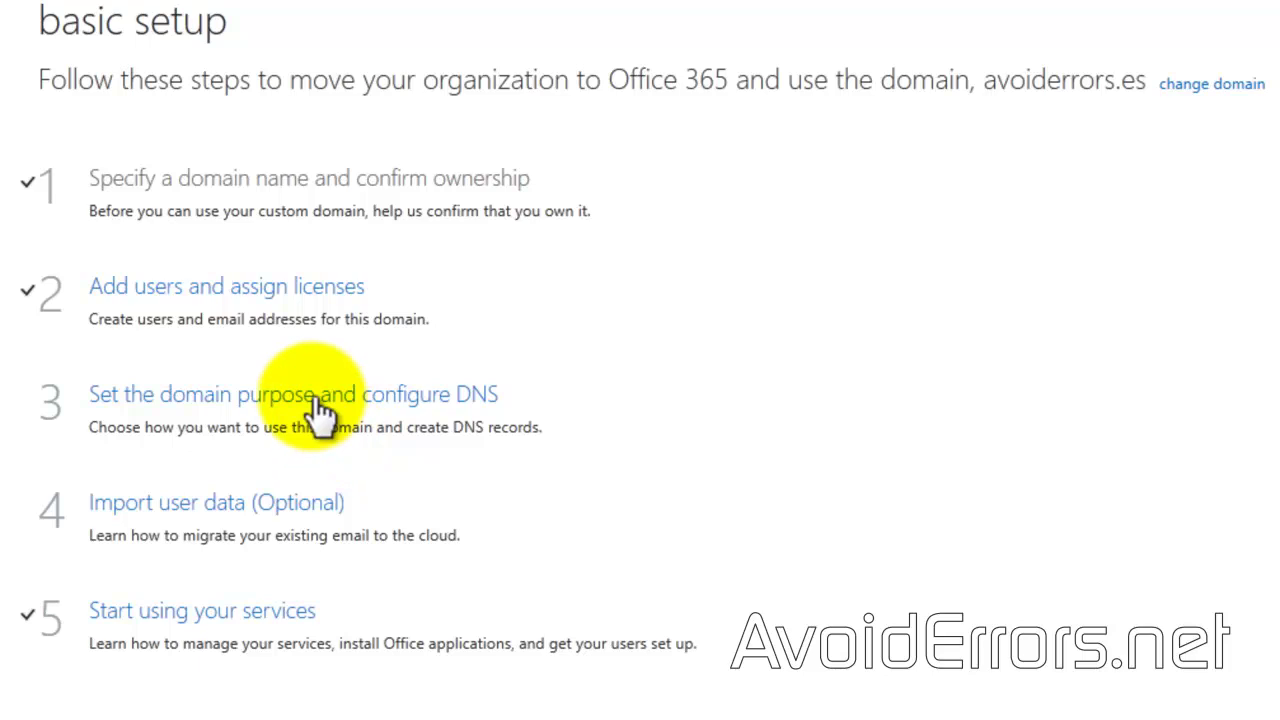
click(316, 406)
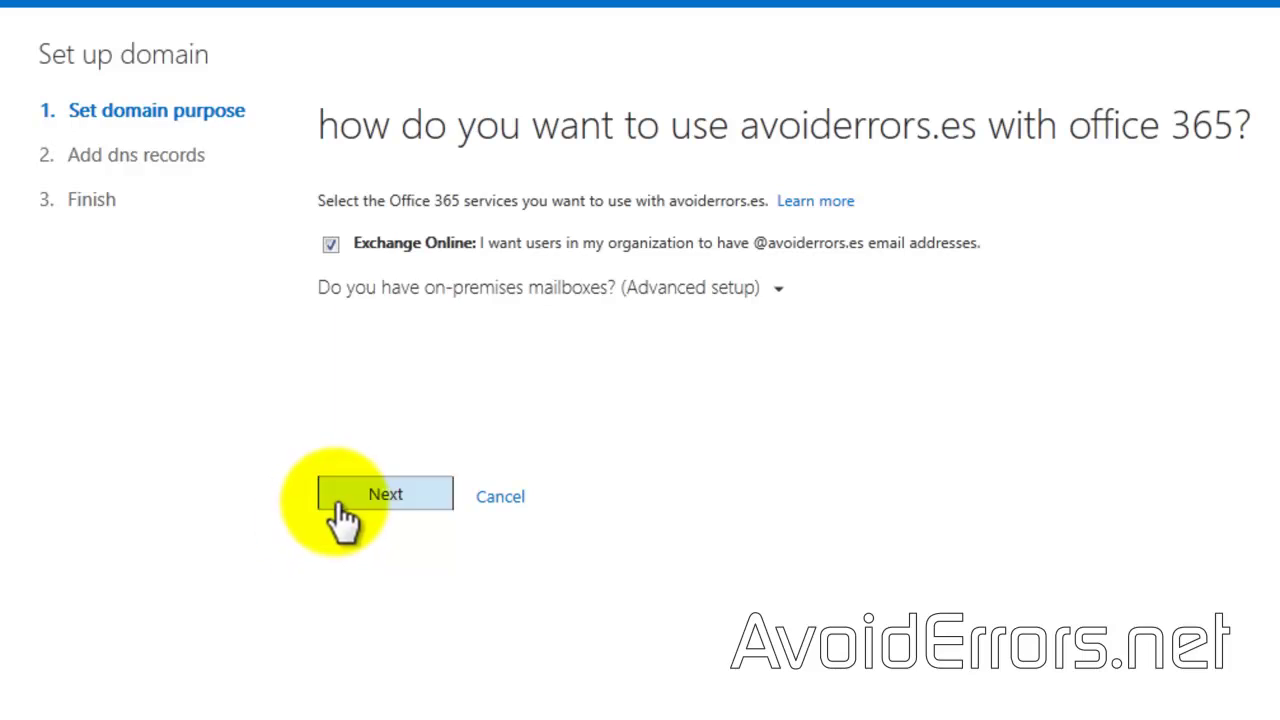
click(338, 498)
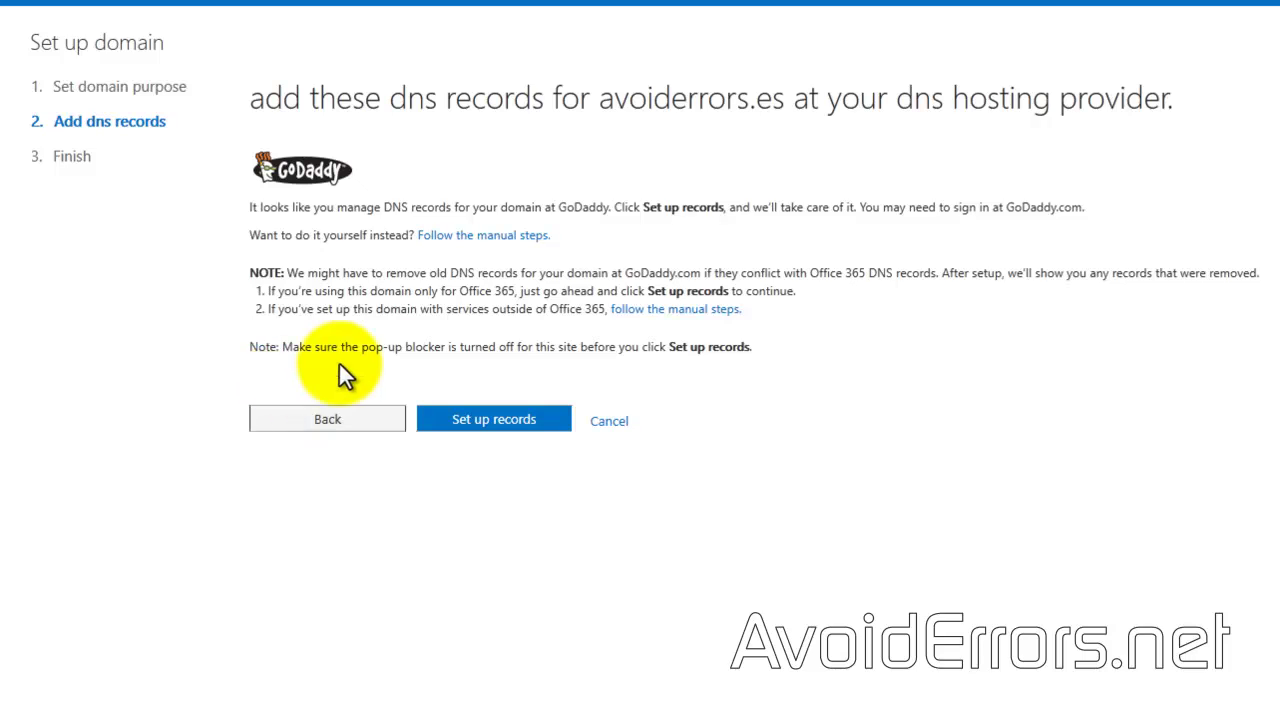
Step: Display the MX, CNAME and TXT records to add manually for avoiderrors.es
click(486, 237)
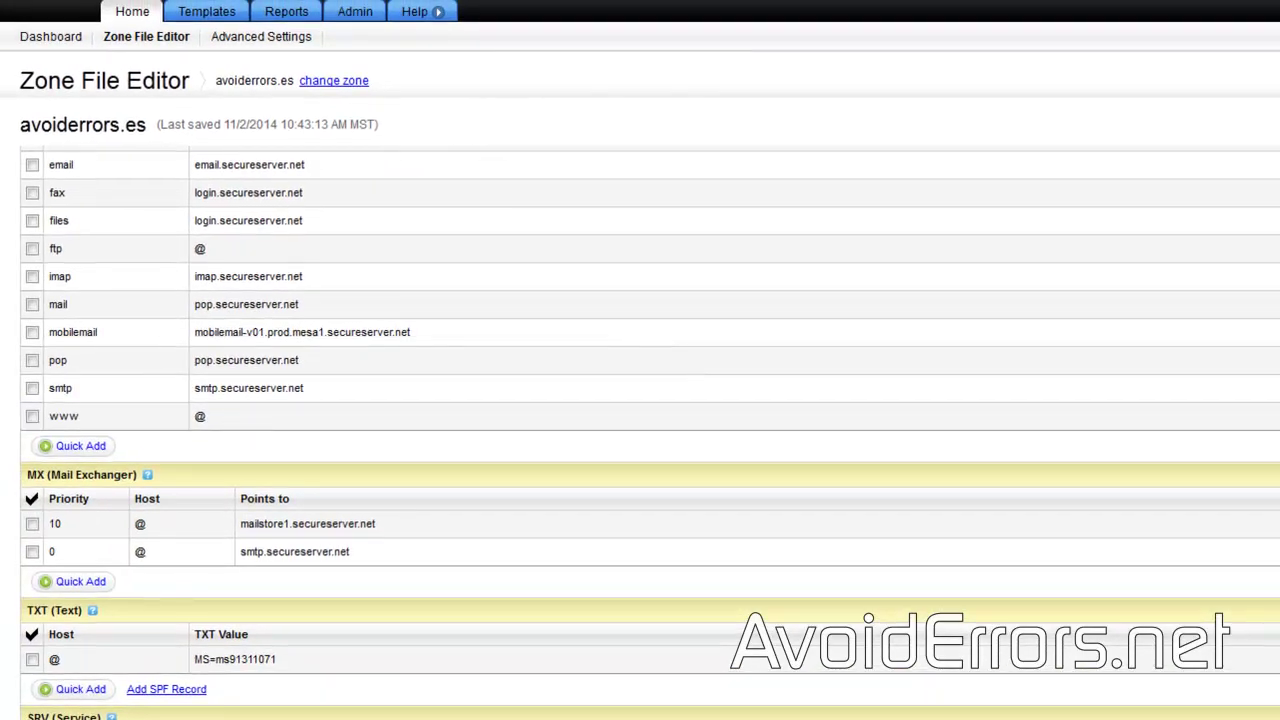
Step: Copy the MX target address avoiderrors-es.mail.protection.outlook.com from the Office 365 records
scroll(600, 428, down, 3)
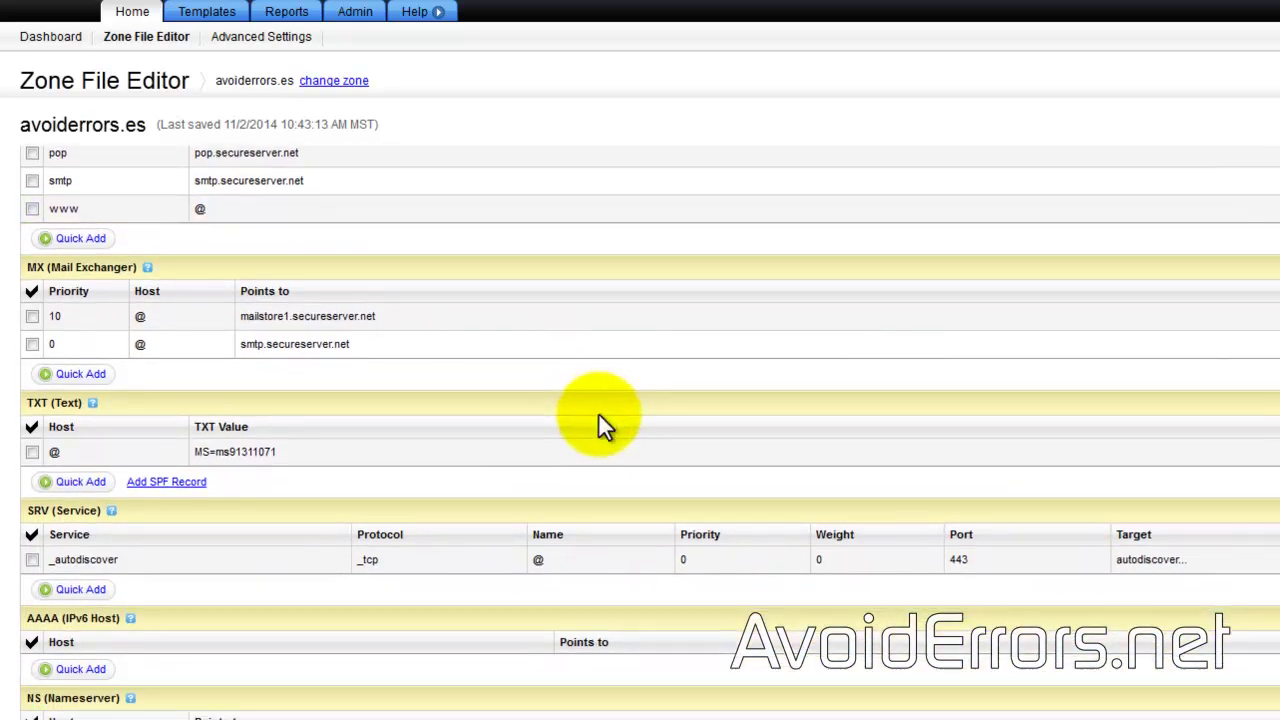
scroll(606, 425, up, 3)
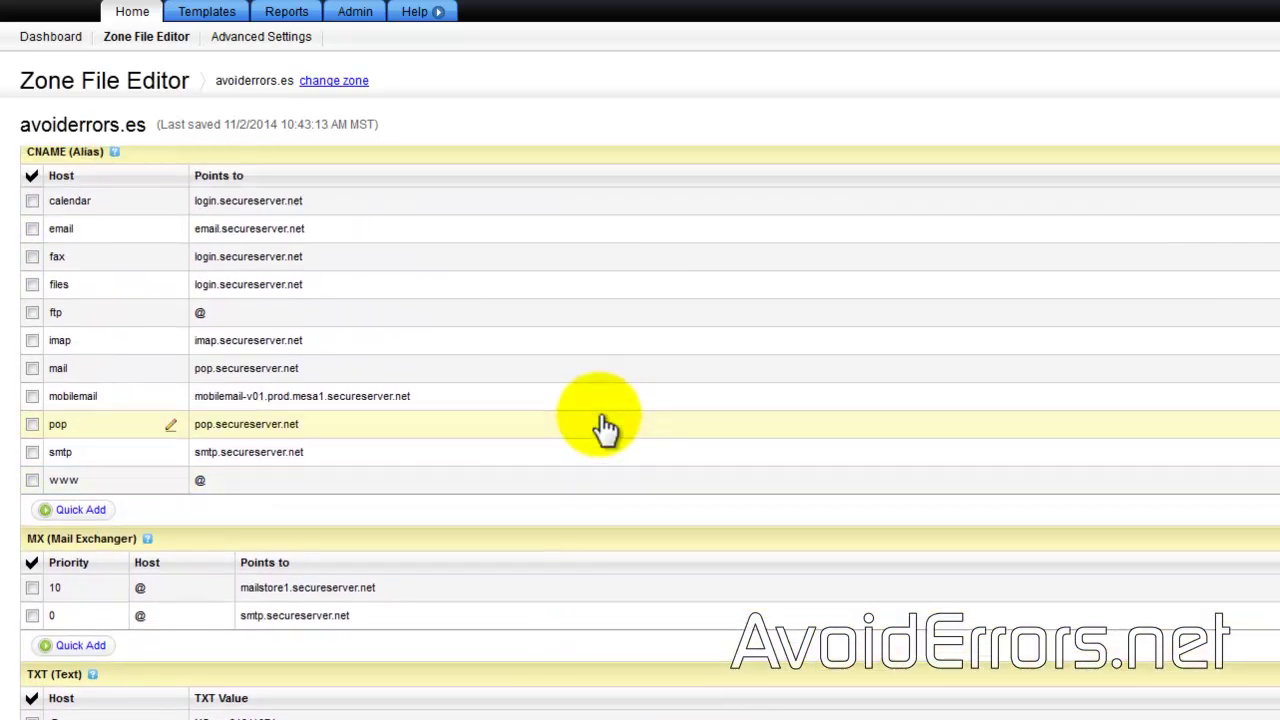
scroll(603, 418, down, 5)
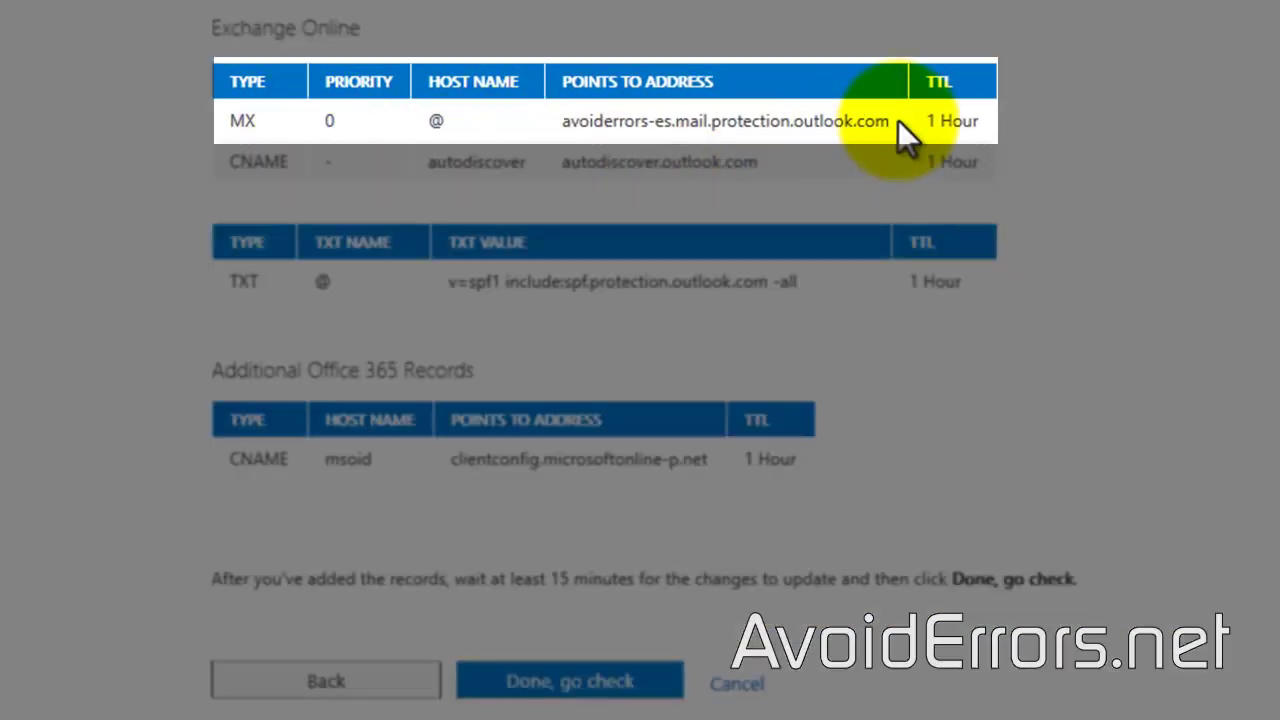
drag(890, 122, 562, 121)
right_click(578, 122)
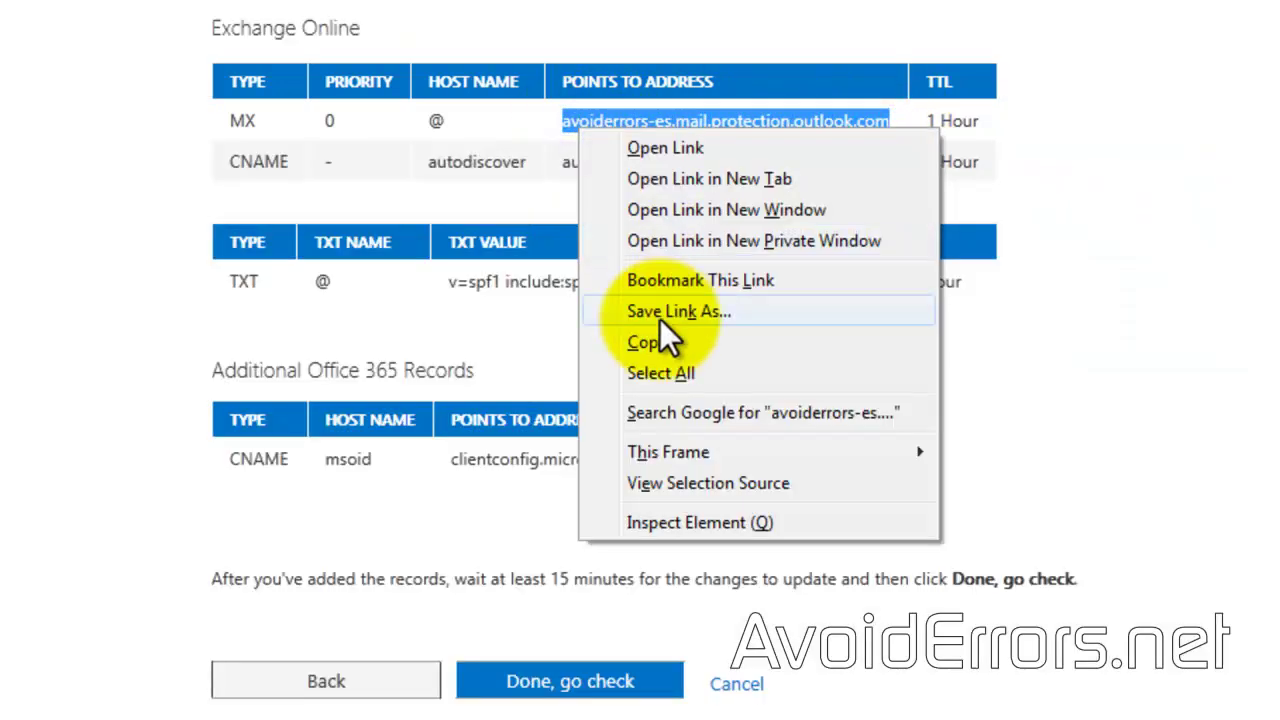
click(654, 338)
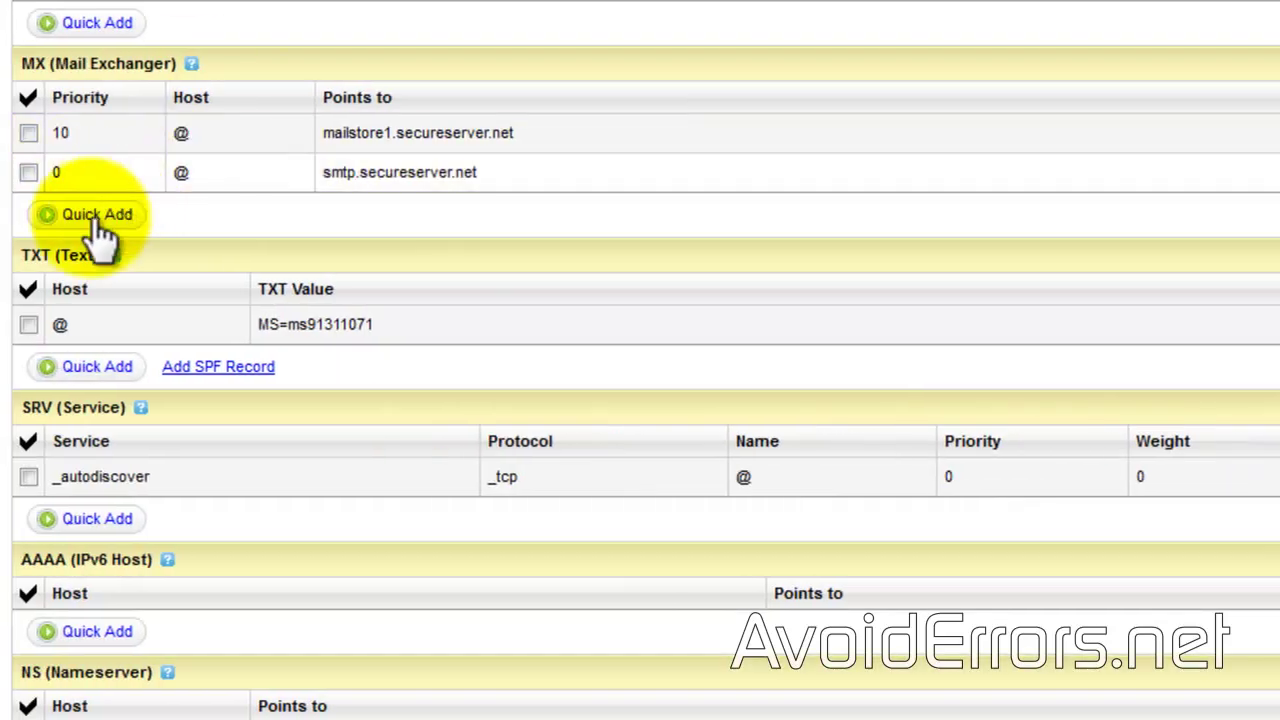
Step: Add an MX record with priority 0 and host @ pointing to the copied address
click(94, 215)
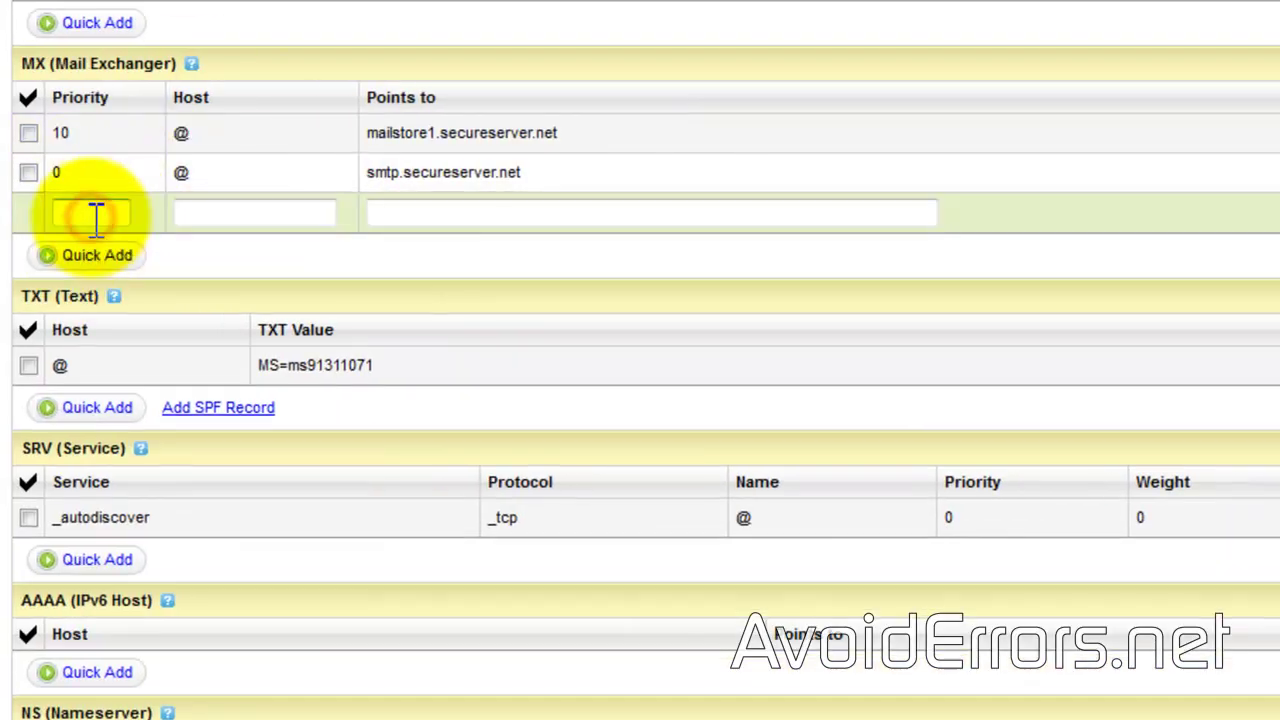
click(95, 215)
text(0)
click(209, 211)
text(@)
click(411, 214)
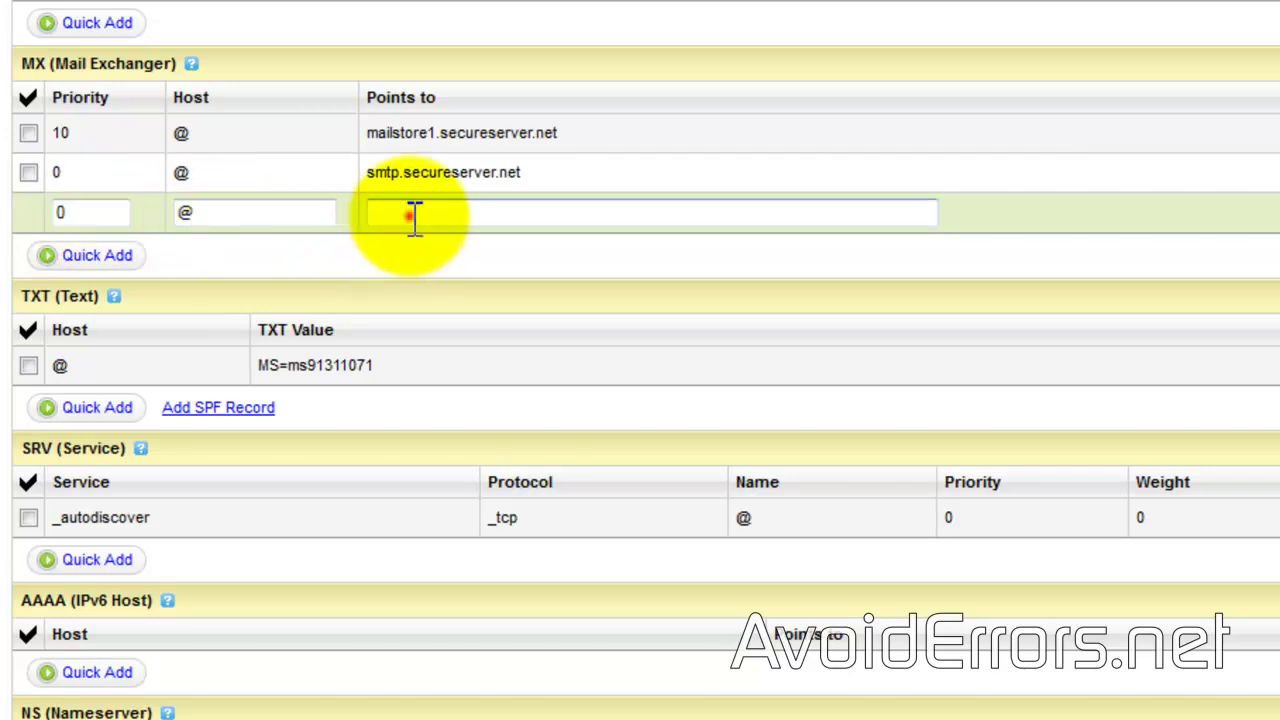
right_click(411, 214)
click(476, 336)
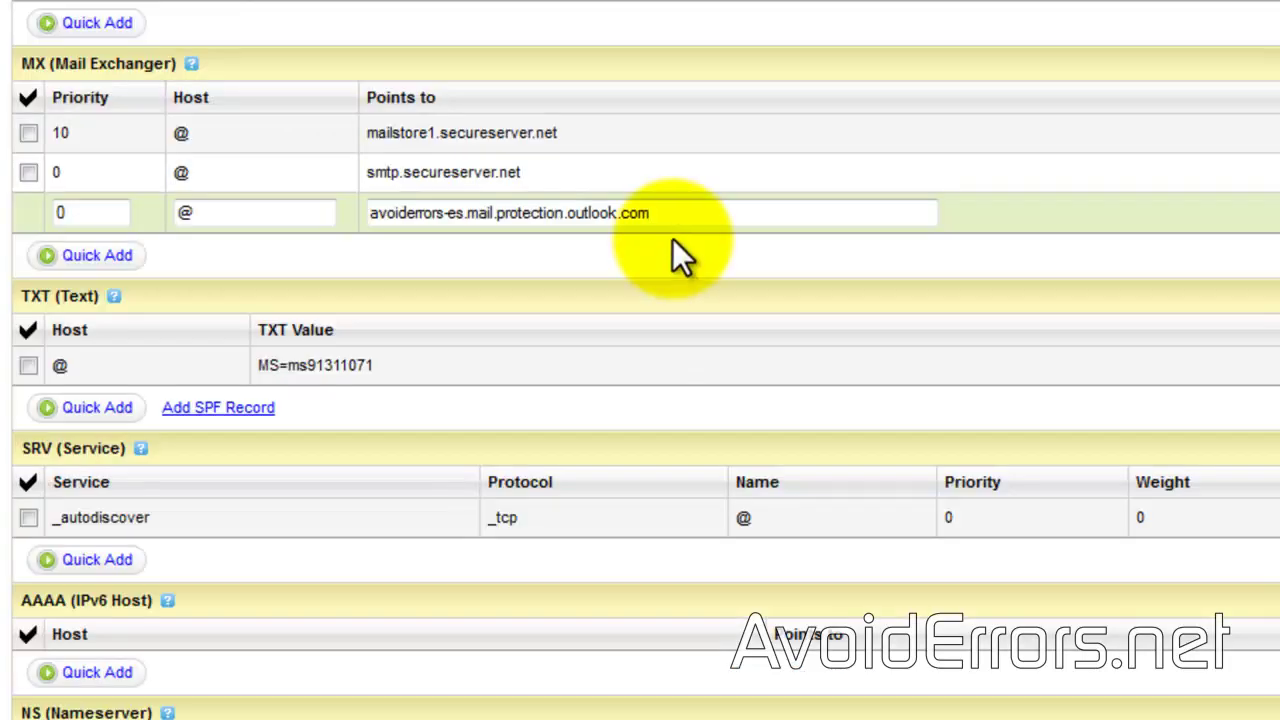
Step: Save the zone file and dismiss the saved notice
scroll(672, 242, down, 1)
scroll(668, 245, up, 1)
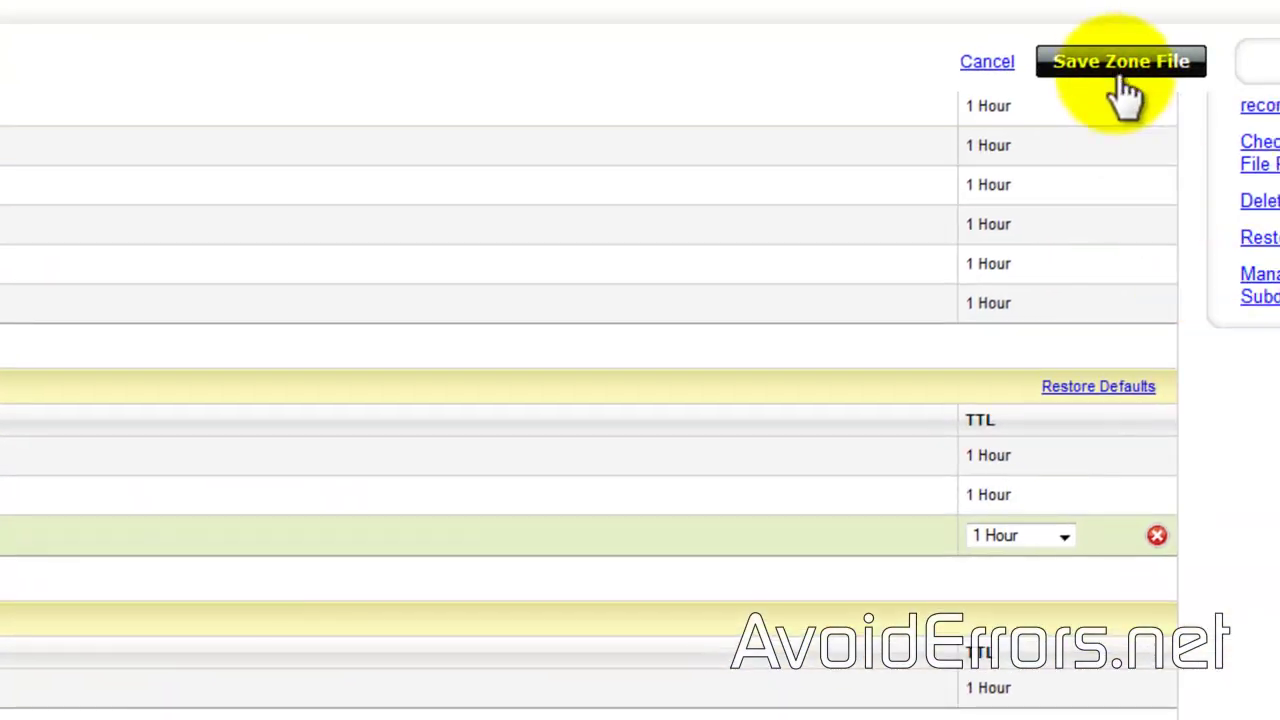
click(1114, 72)
click(262, 538)
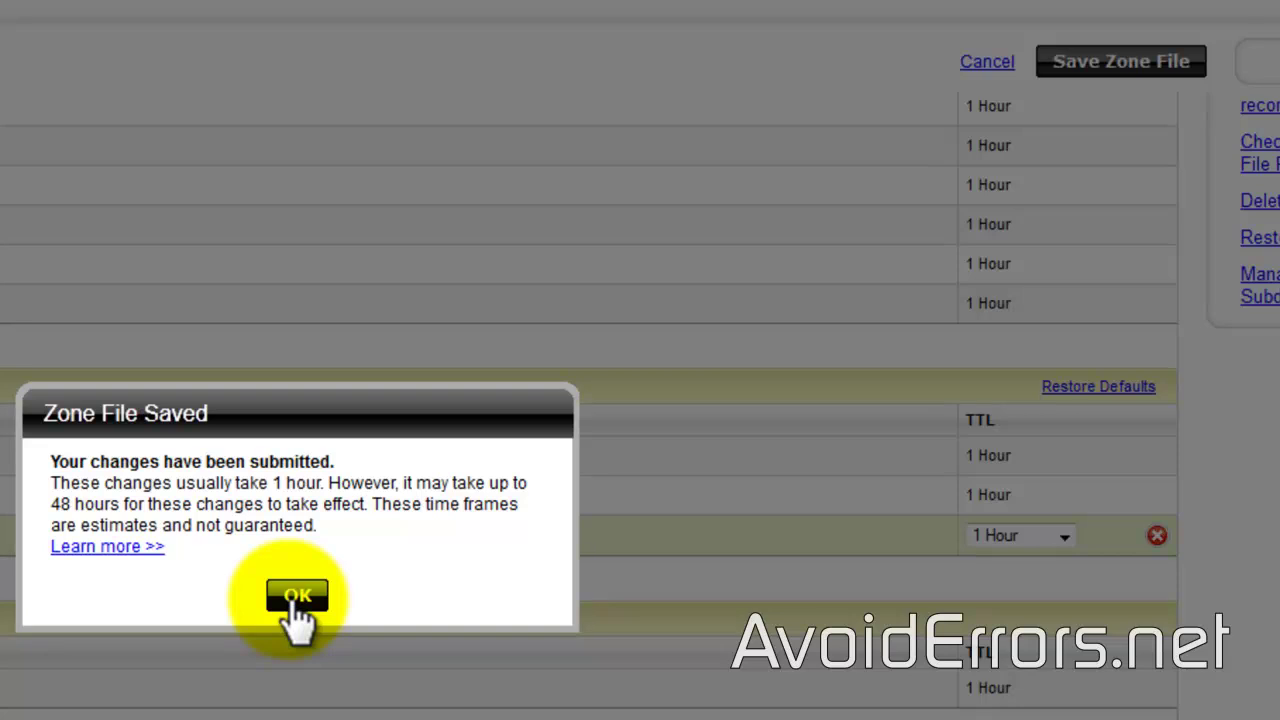
click(297, 597)
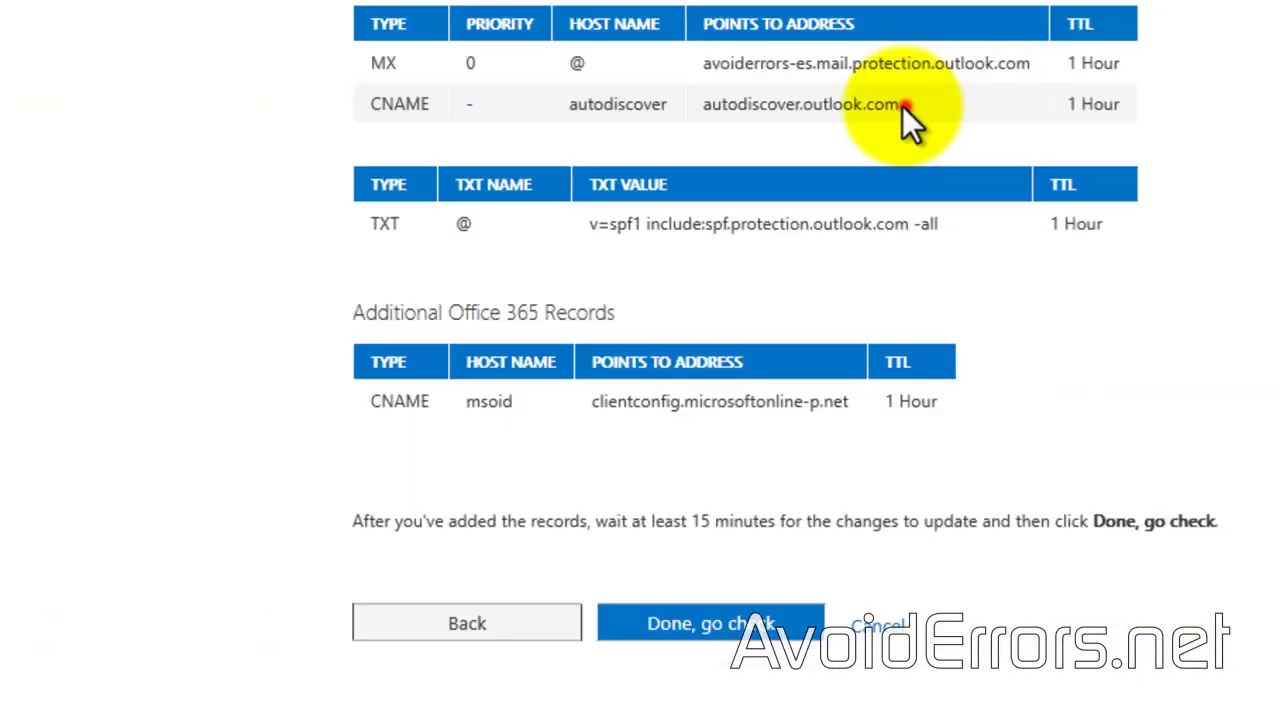
Step: Copy autodiscover.outlook.com and add a new empty CNAME row in the zone editor
drag(908, 104, 700, 112)
right_click(722, 98)
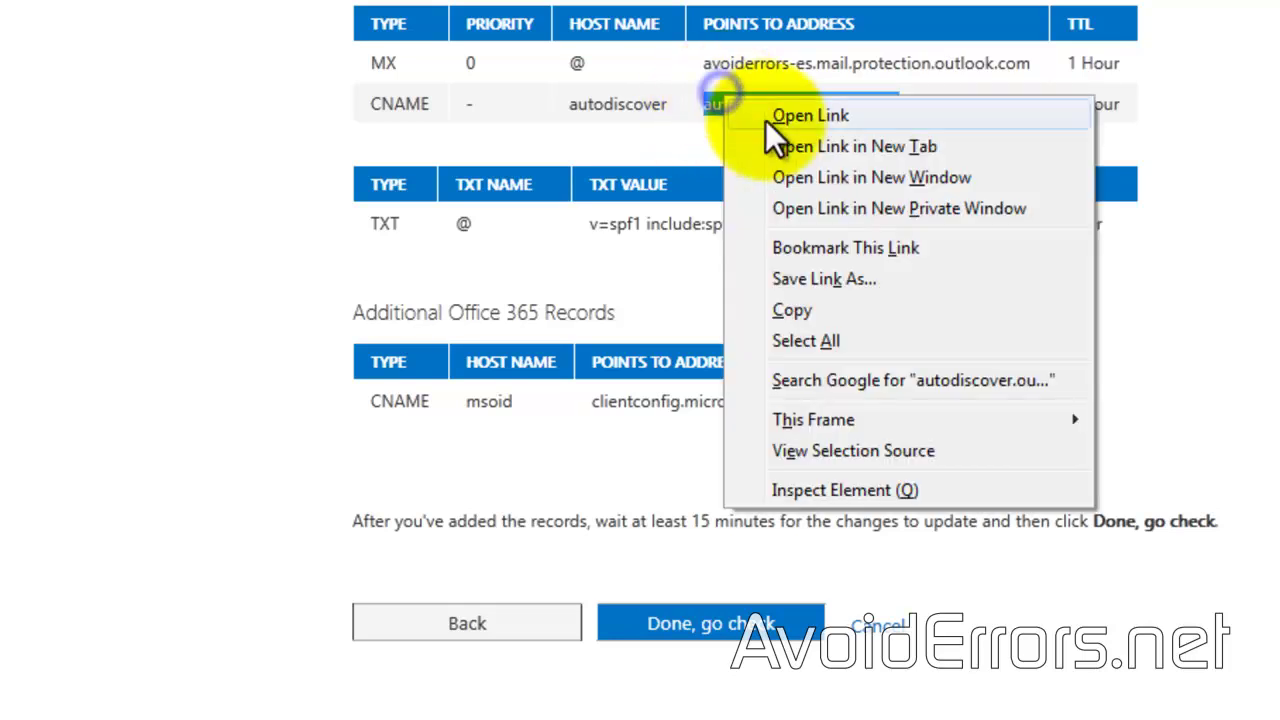
click(793, 309)
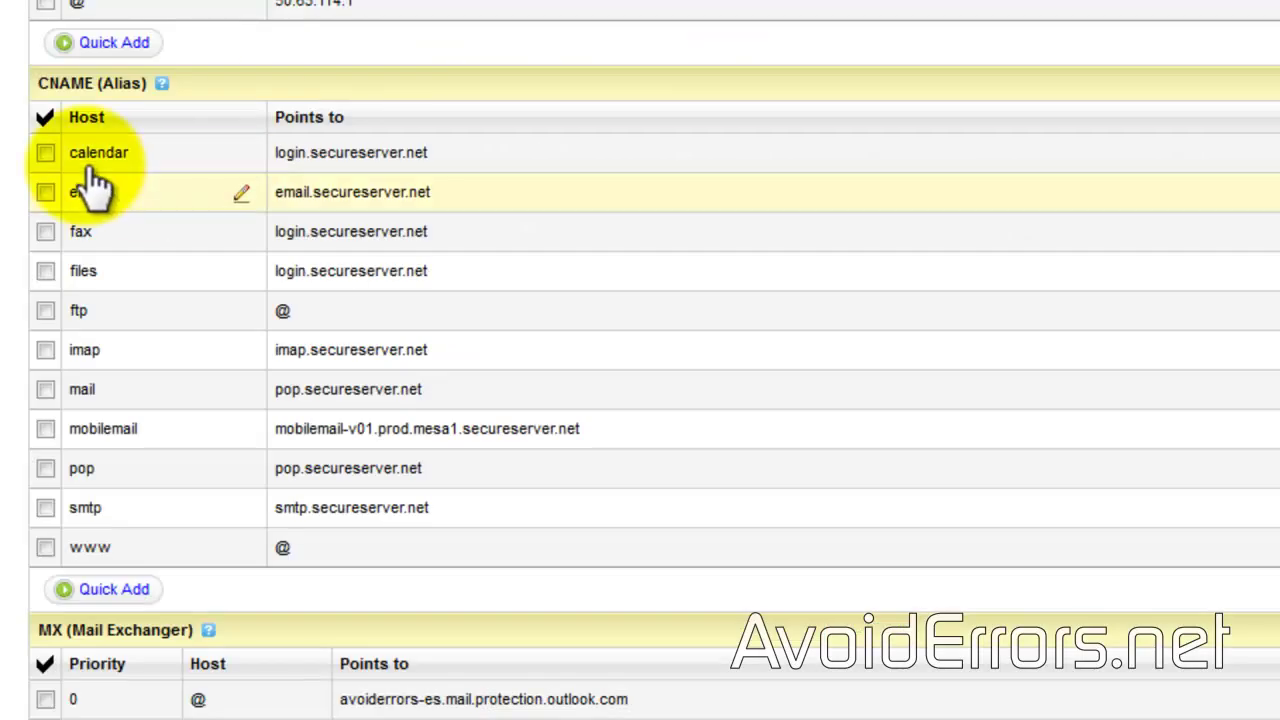
click(104, 591)
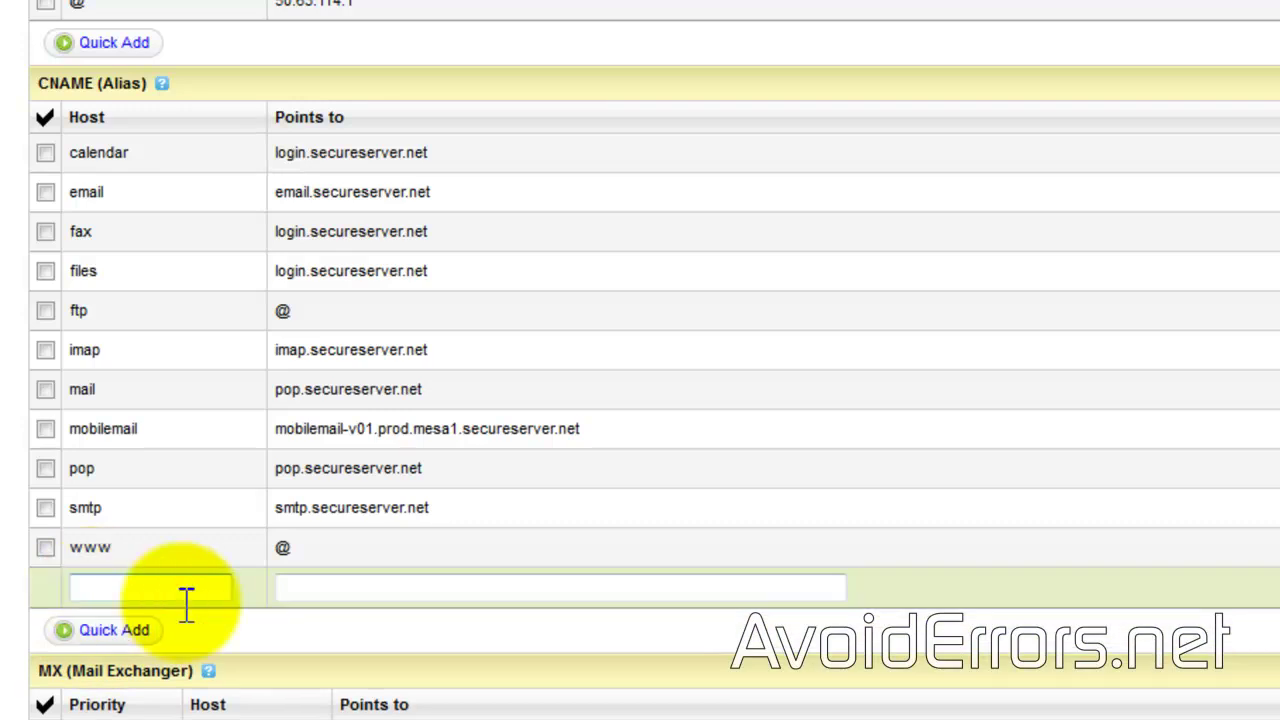
right_click(301, 592)
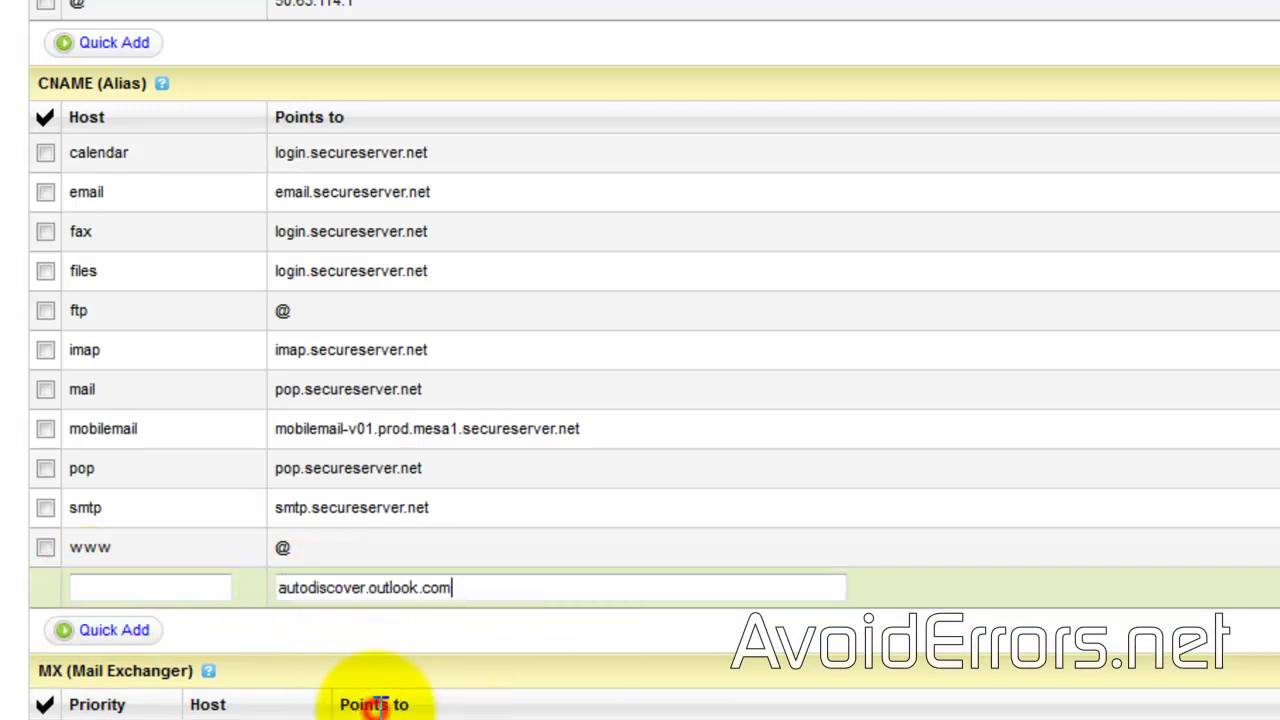
click(178, 589)
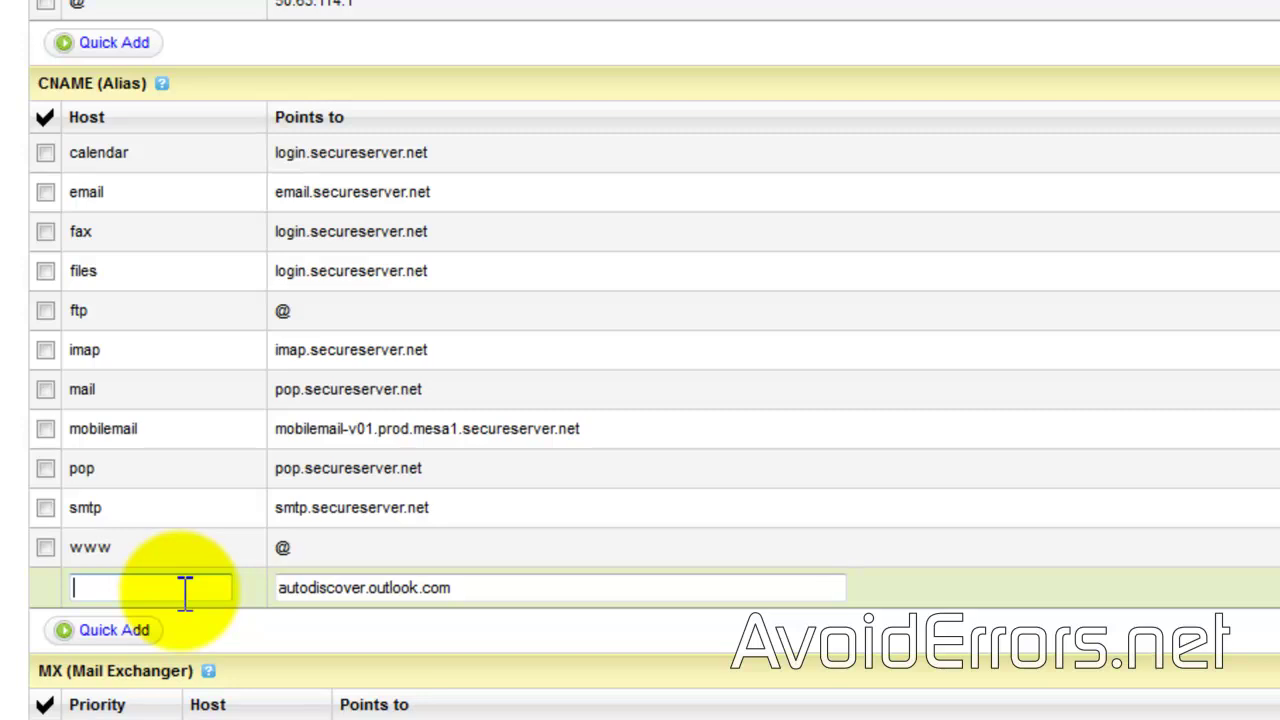
Step: Set the new CNAME's host to 'autodiscover', copied from Office 365, and save the zone file
key(alt+Tab)
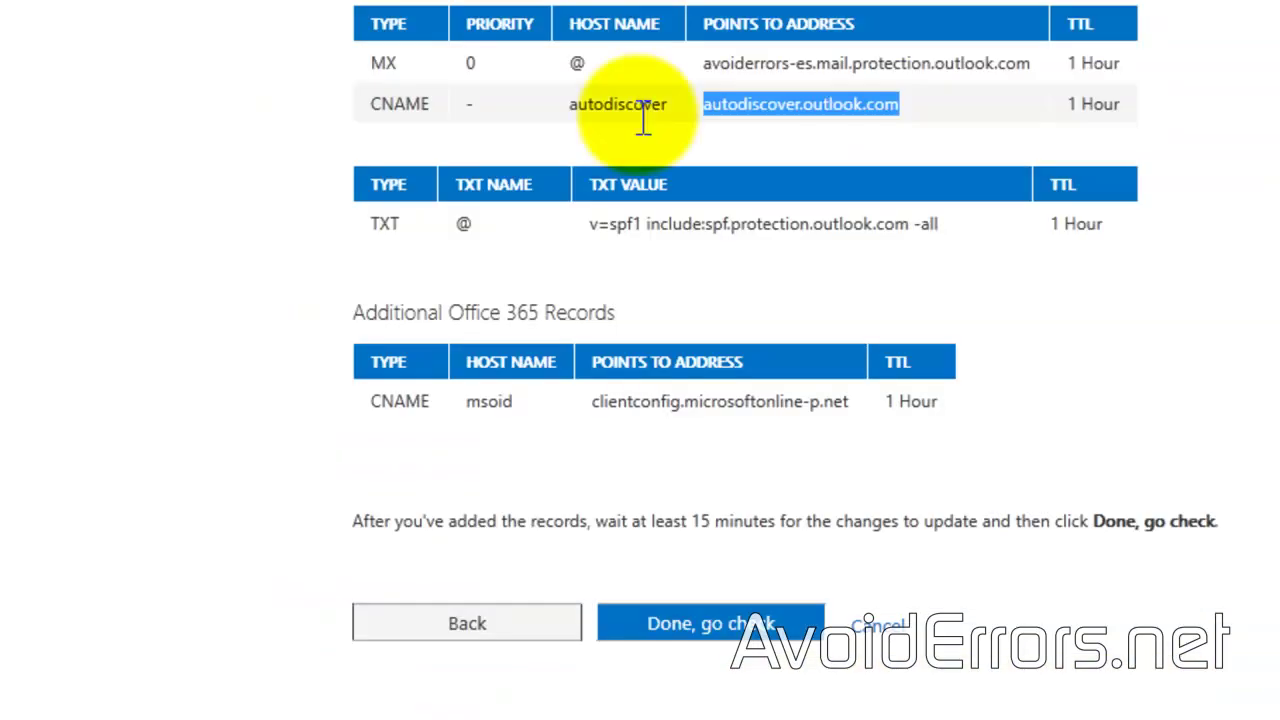
click(667, 106)
drag(667, 106, 578, 110)
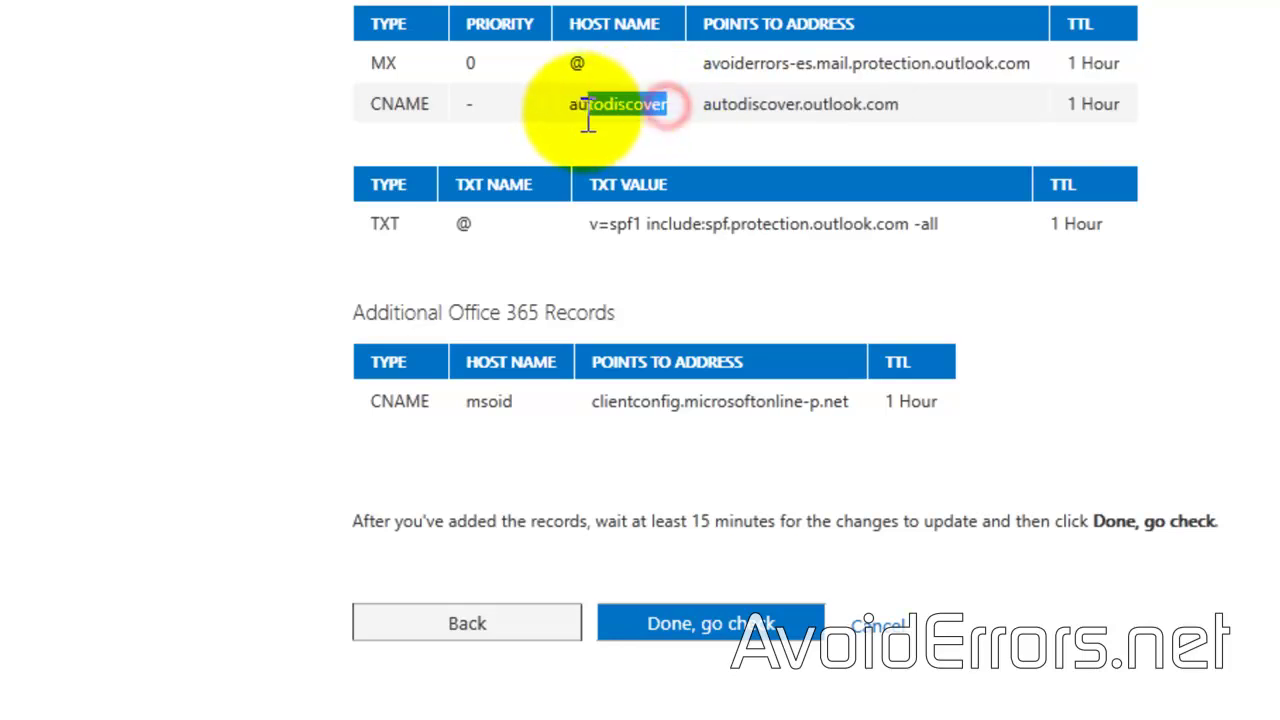
right_click(588, 116)
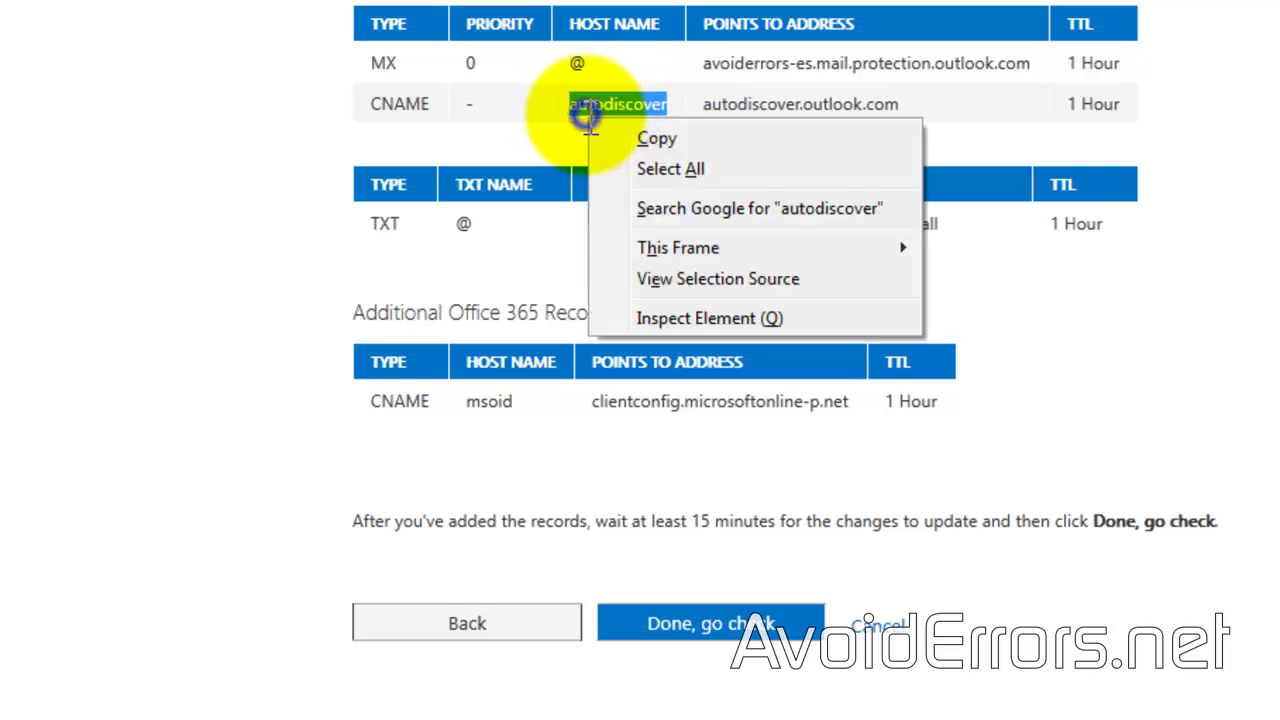
click(672, 140)
key(alt+Tab)
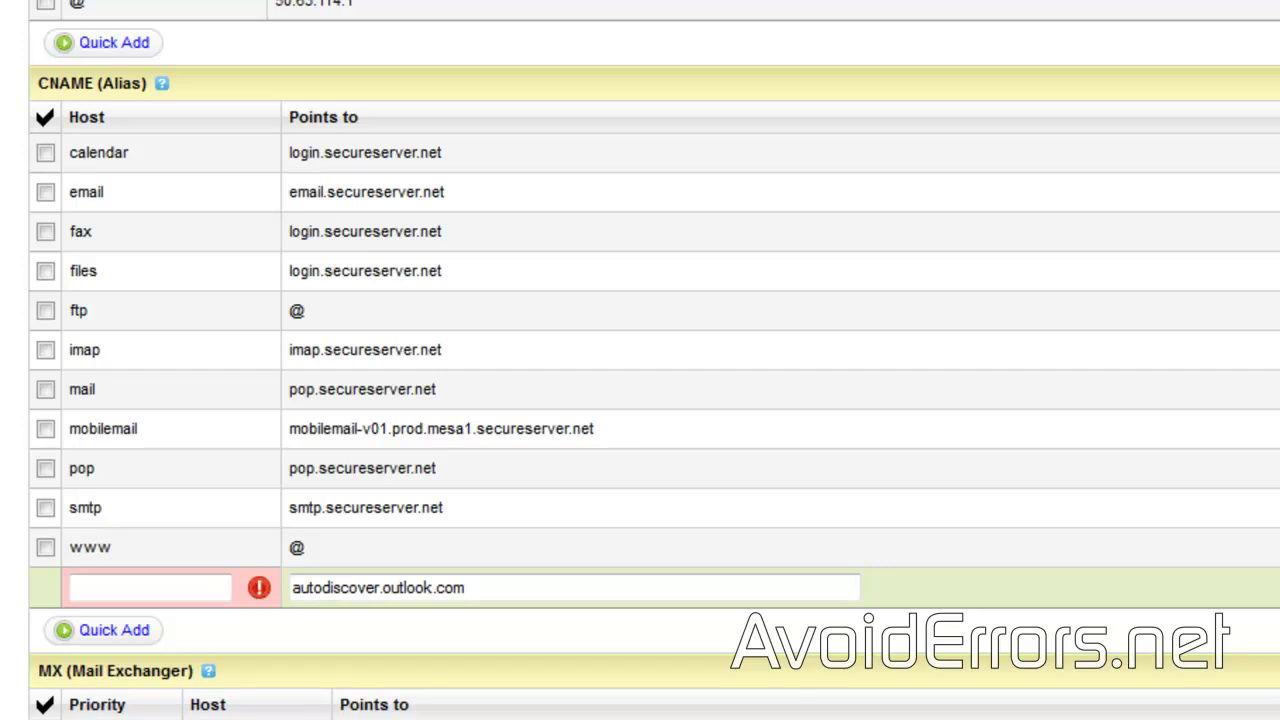
right_click(120, 583)
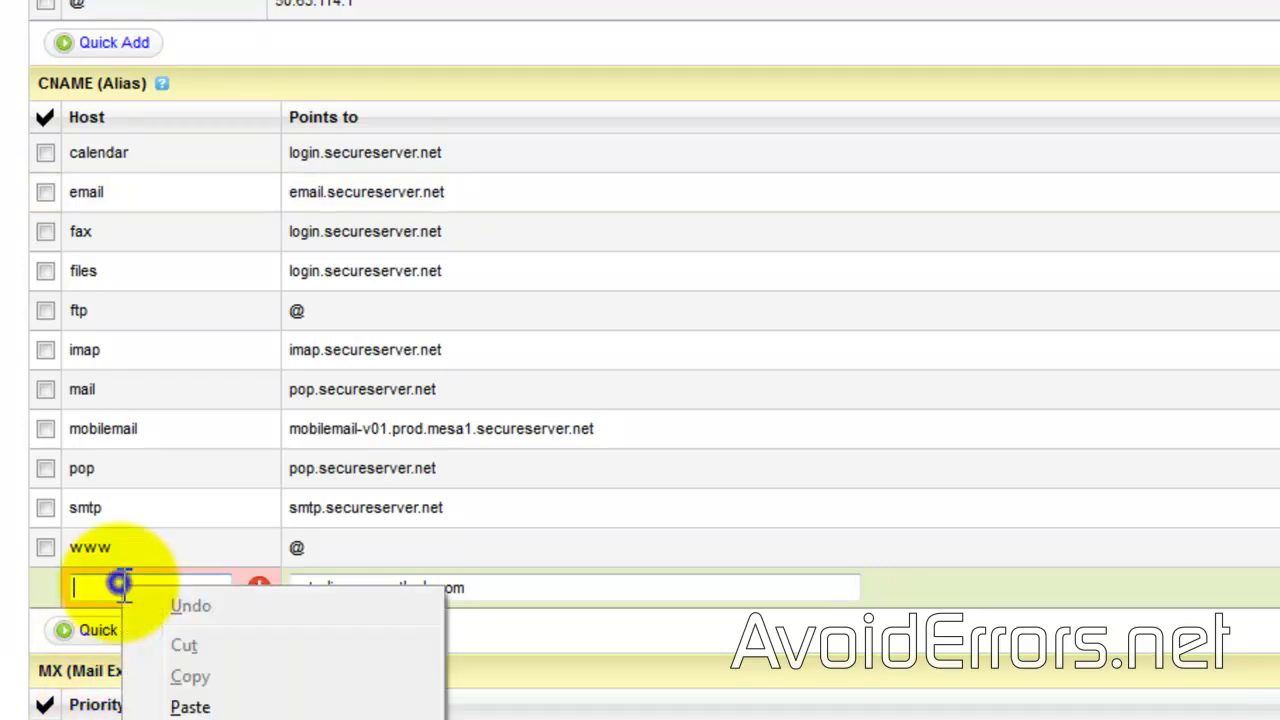
click(192, 706)
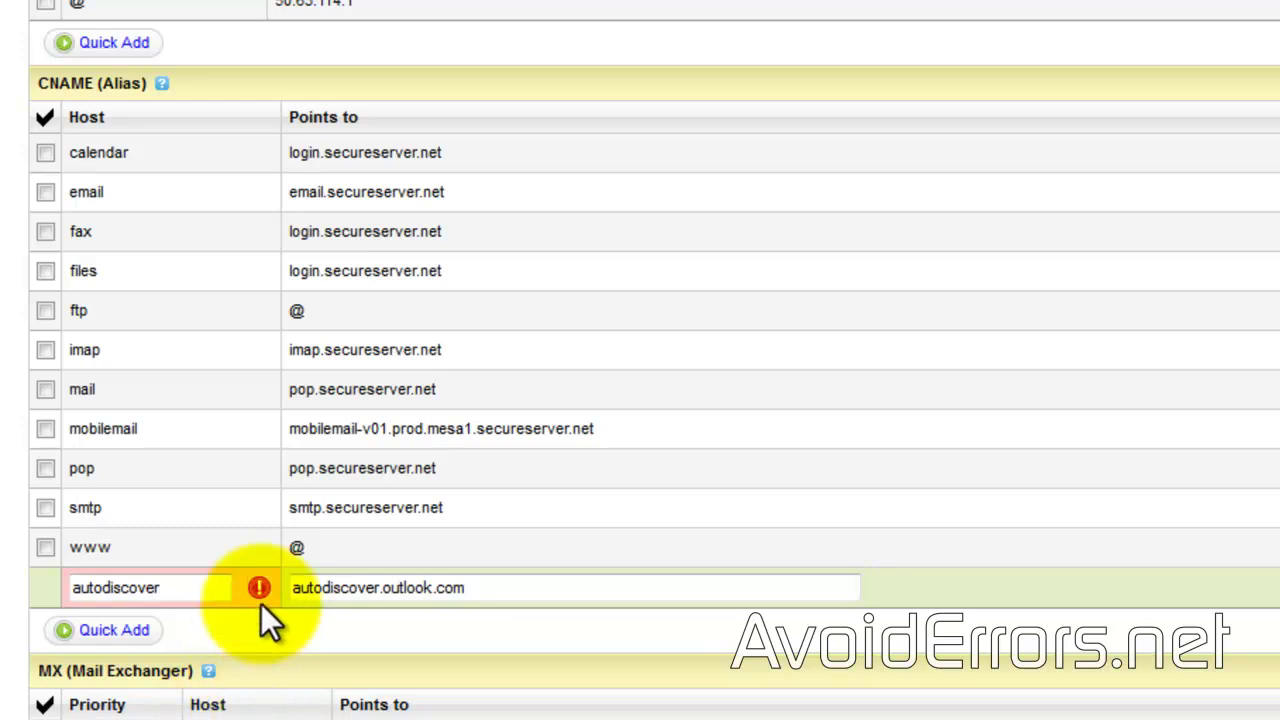
click(371, 591)
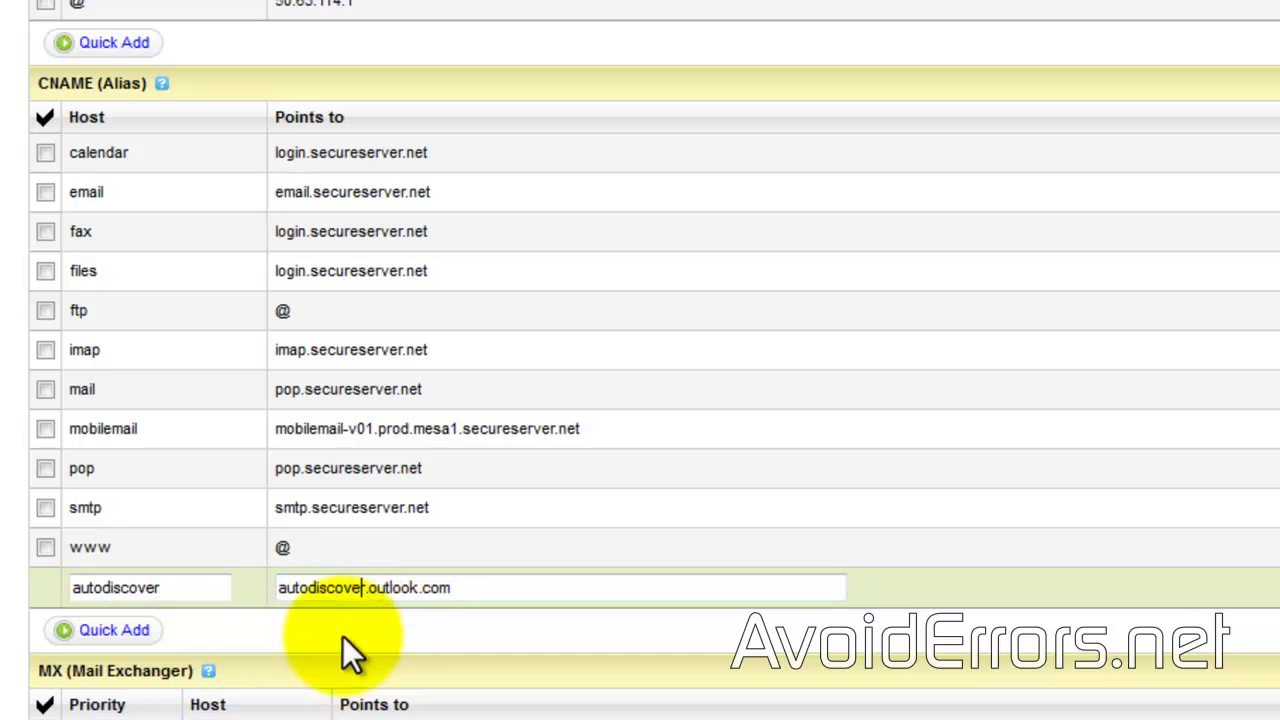
key(Return)
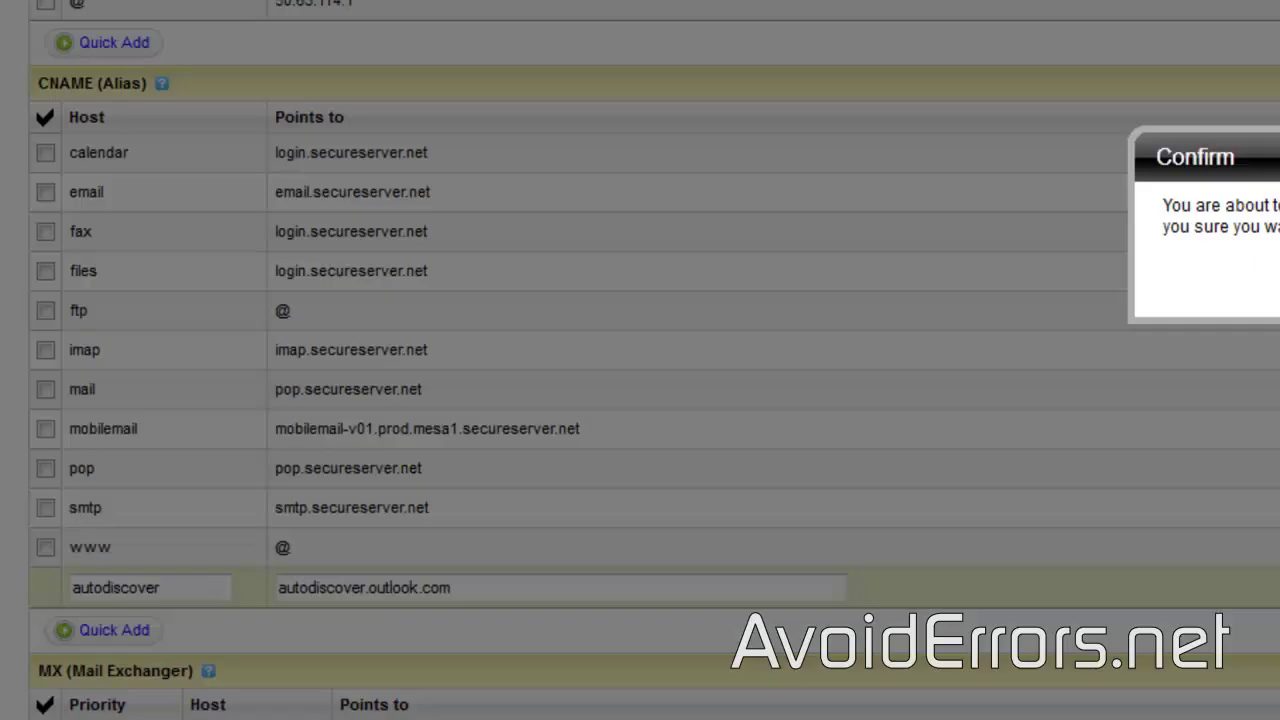
click(1270, 290)
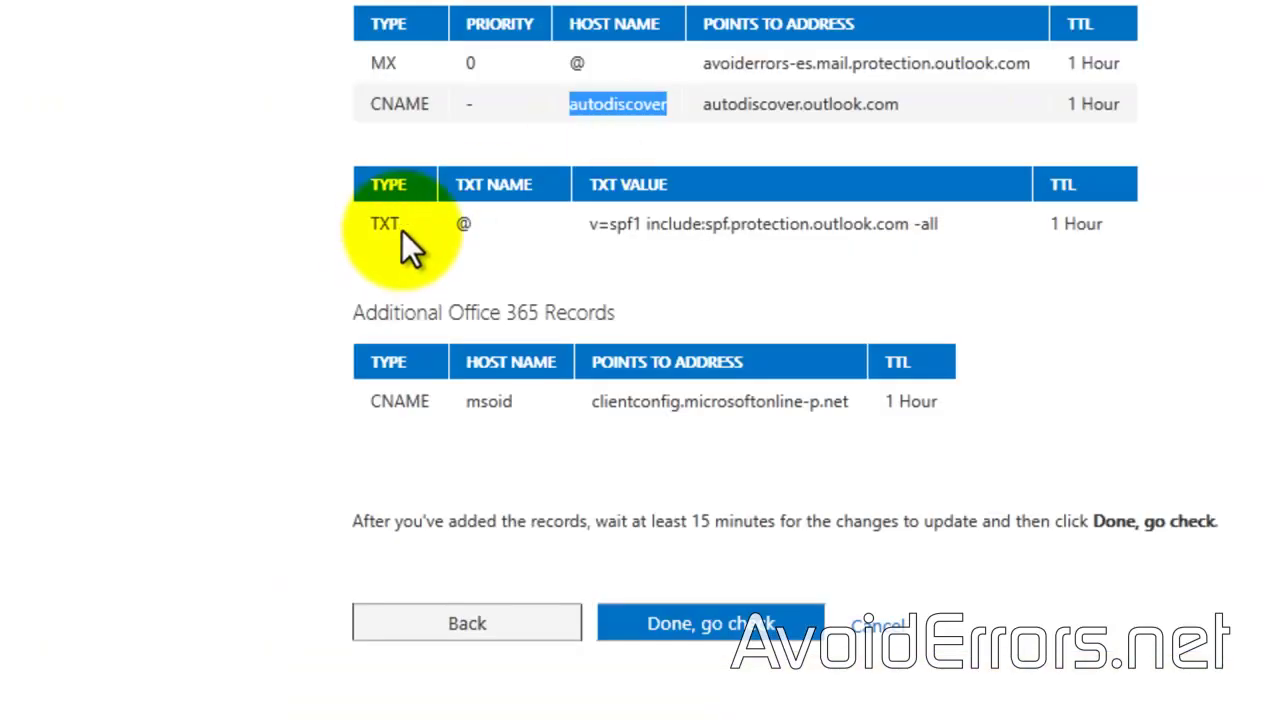
Step: Copy the SPF value v=spf1 include:spf.protection.outlook.com -all from Office 365
click(939, 226)
drag(940, 227, 600, 229)
right_click(603, 228)
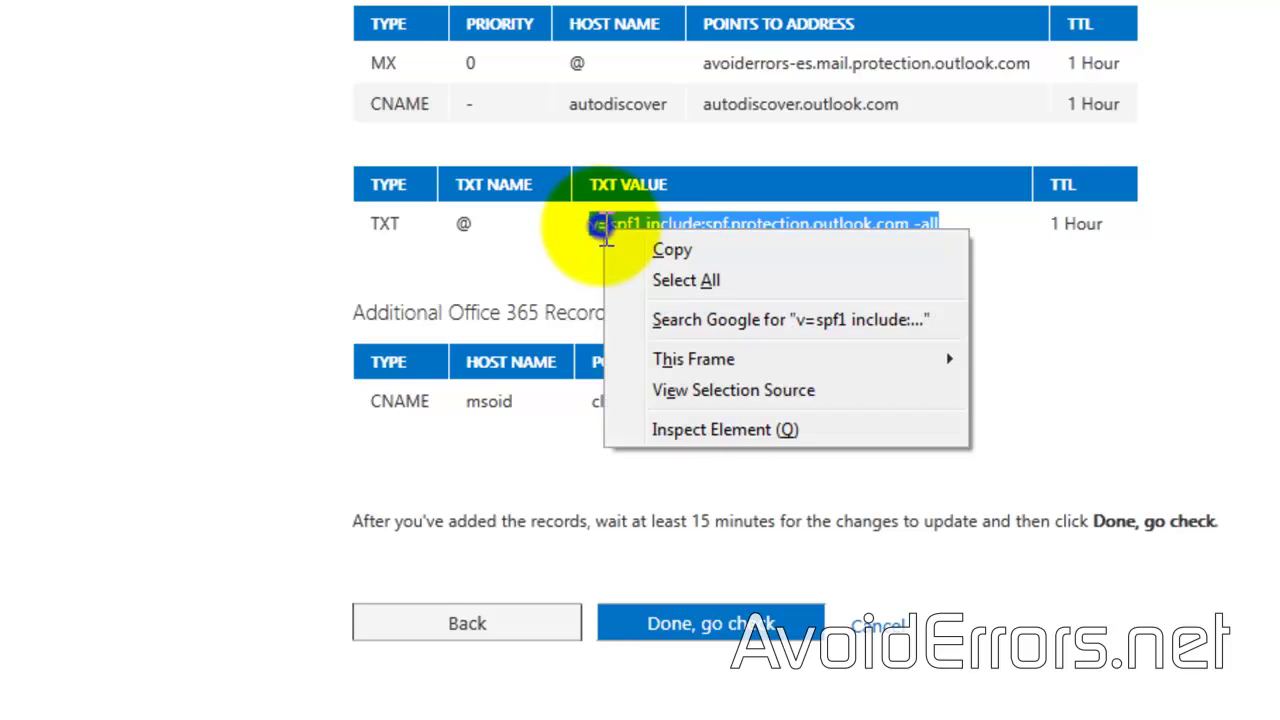
click(684, 254)
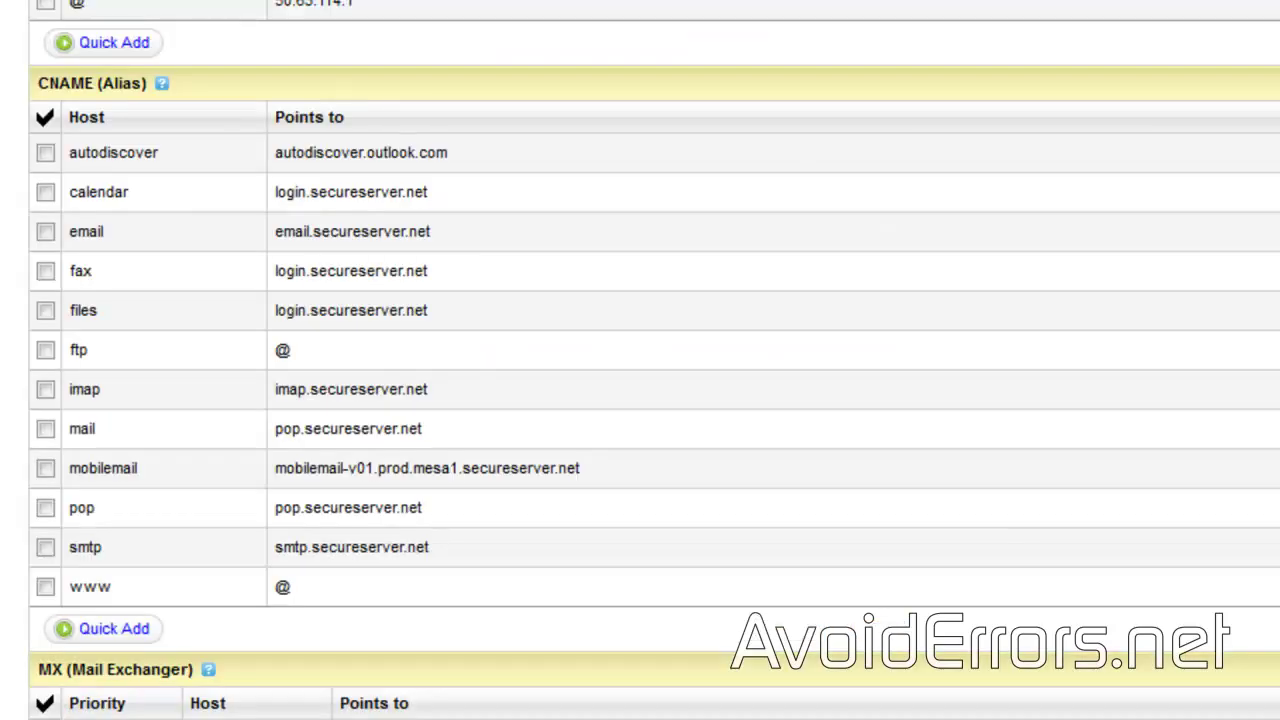
scroll(700, 525, down, 3)
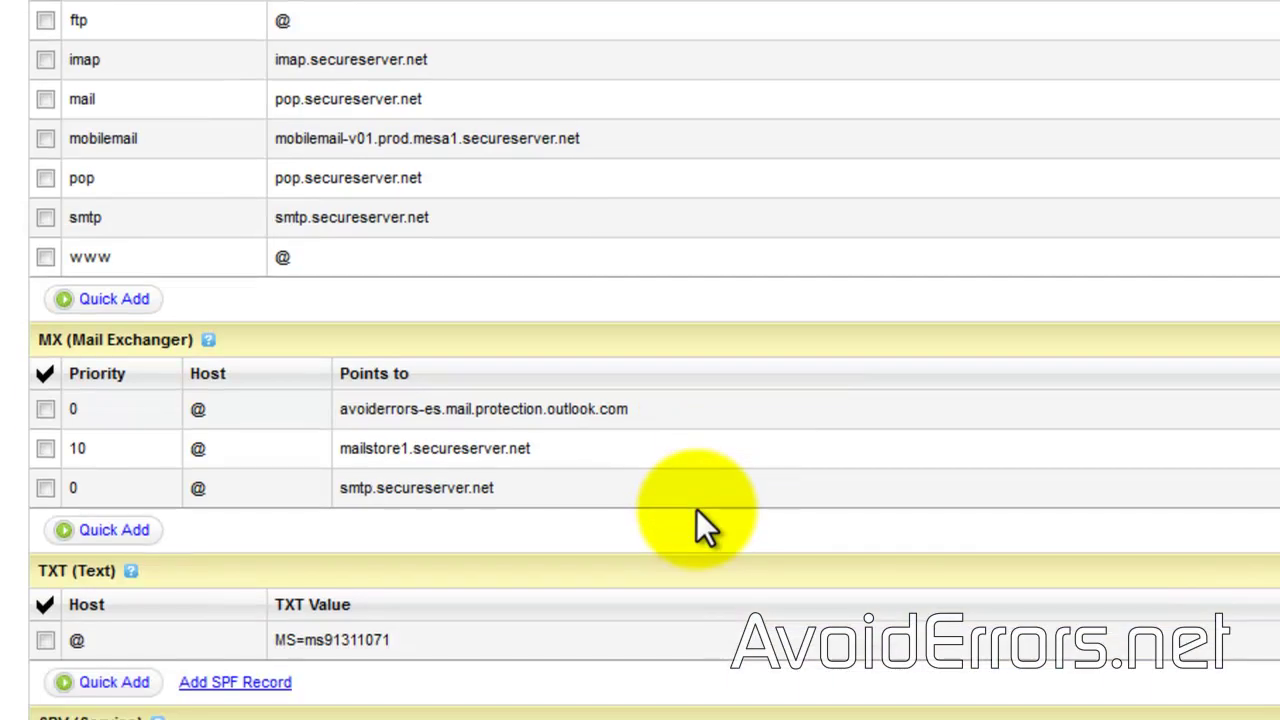
scroll(698, 515, down, 2)
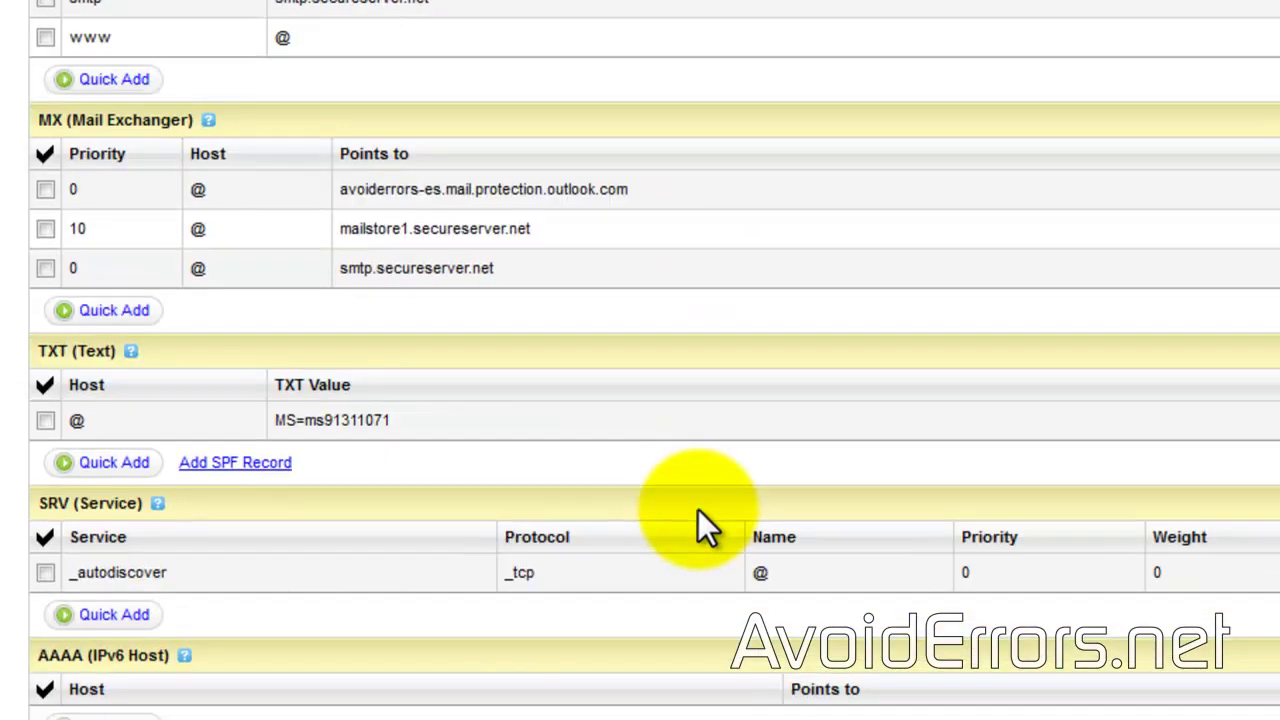
Step: Add a TXT record for host @ holding the SPF value and save the zone file
click(104, 462)
right_click(450, 460)
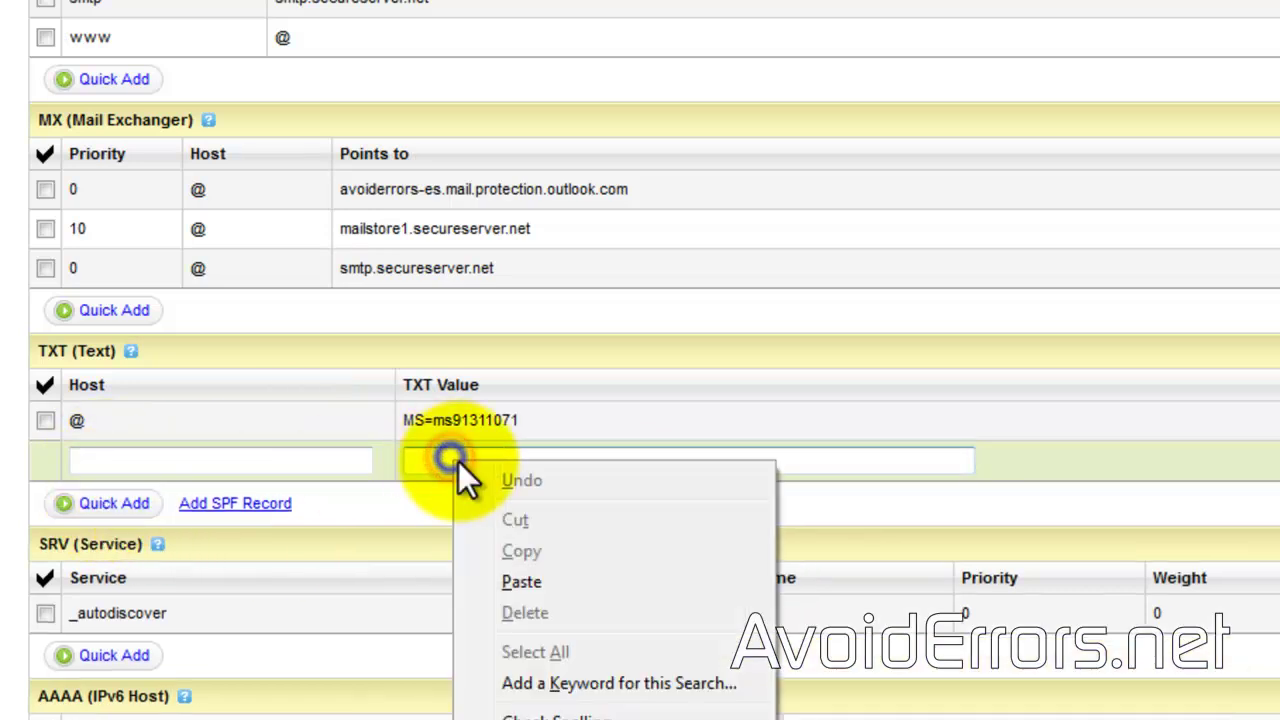
click(526, 580)
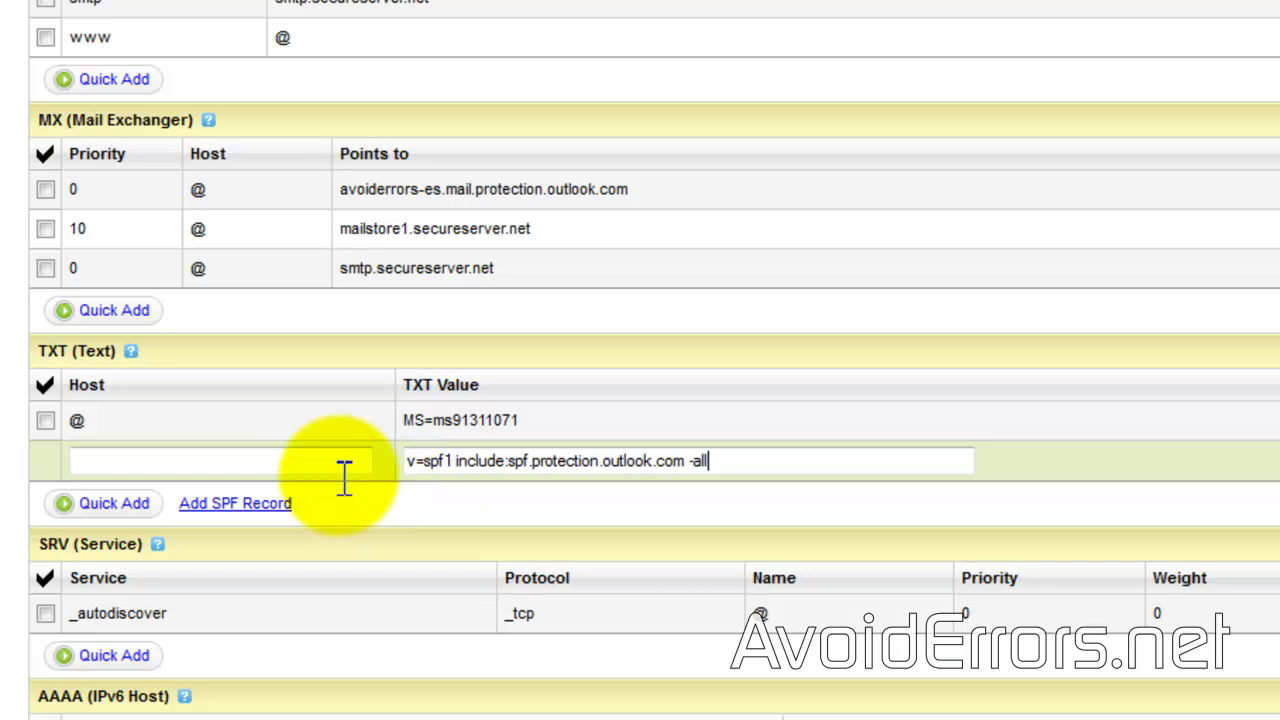
click(300, 462)
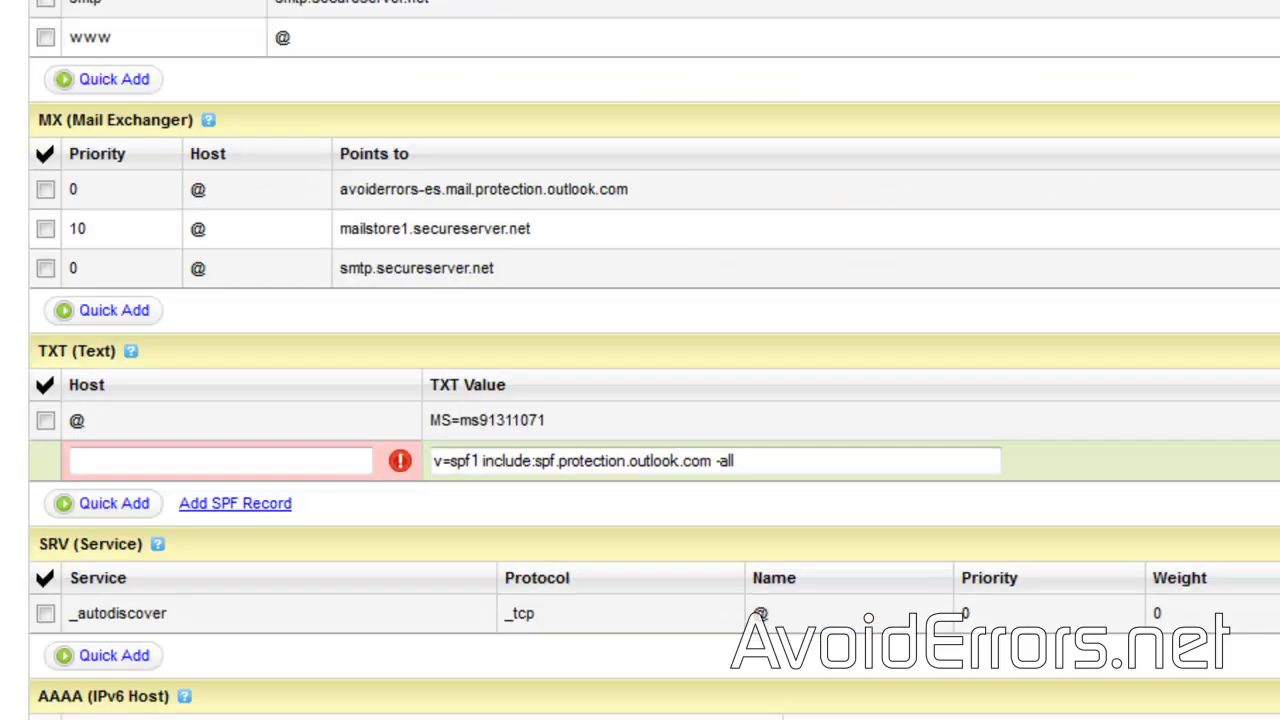
text(@)
click(619, 501)
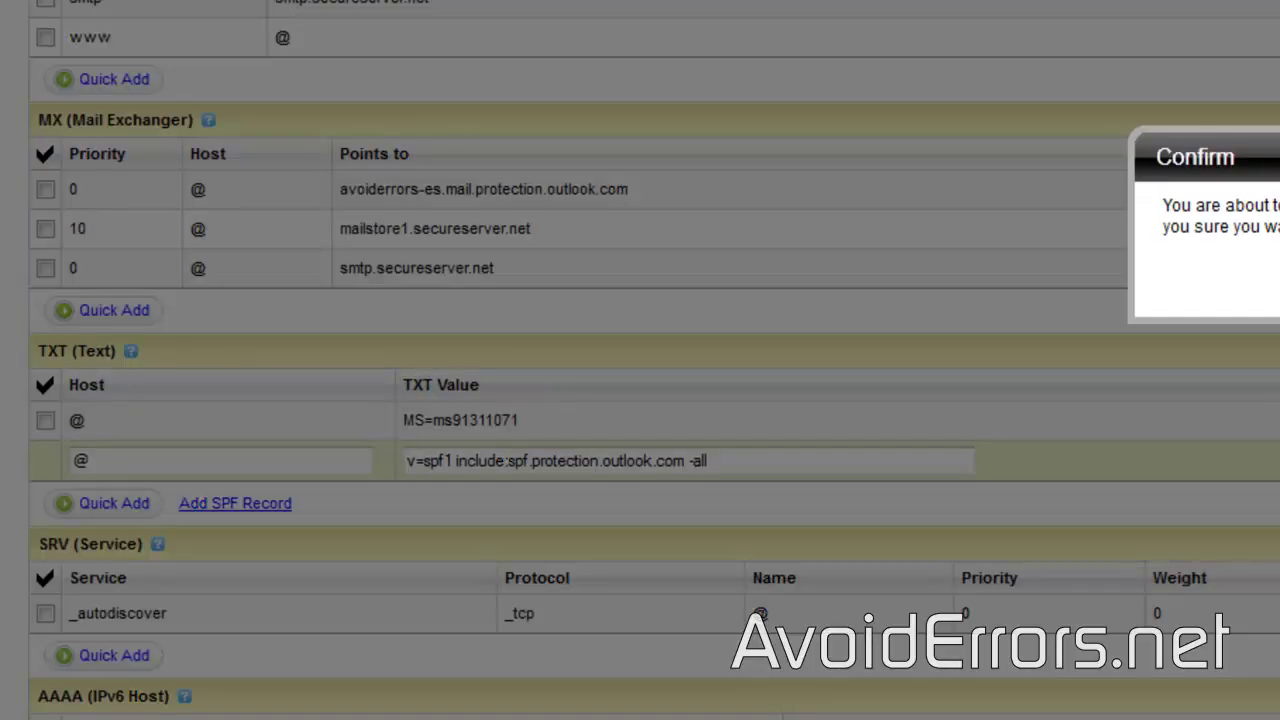
click(1276, 292)
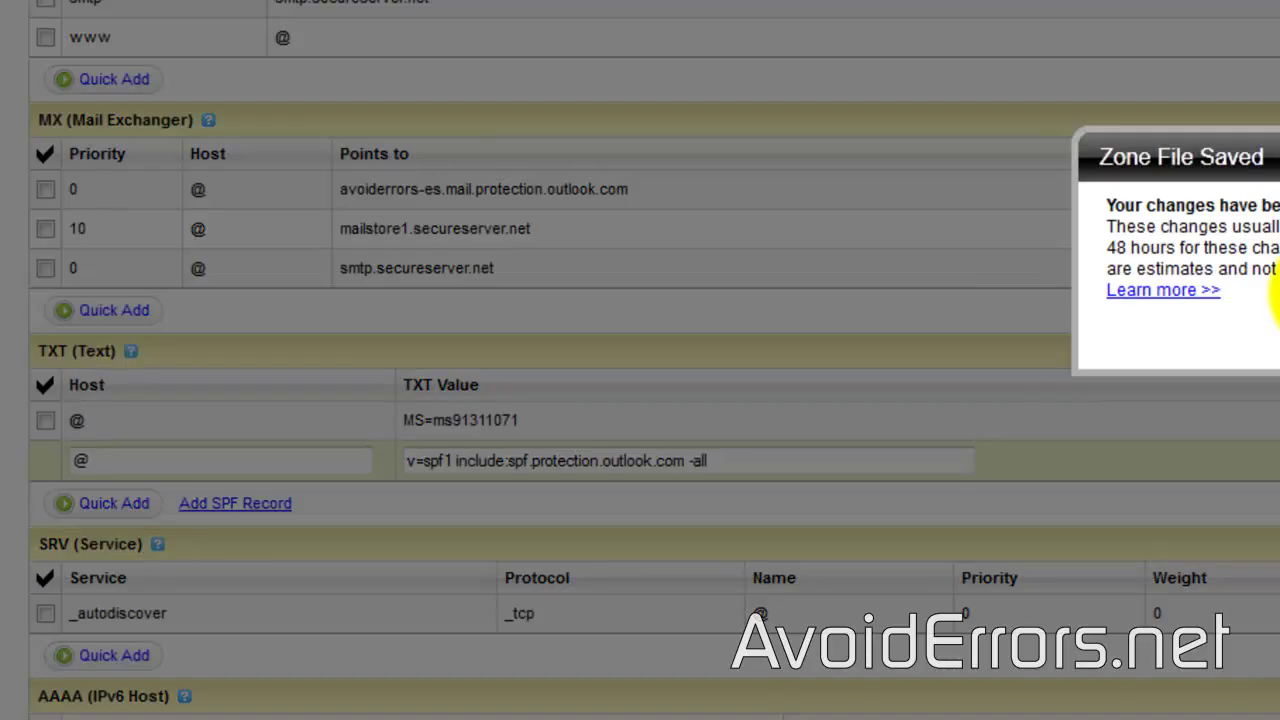
click(1278, 339)
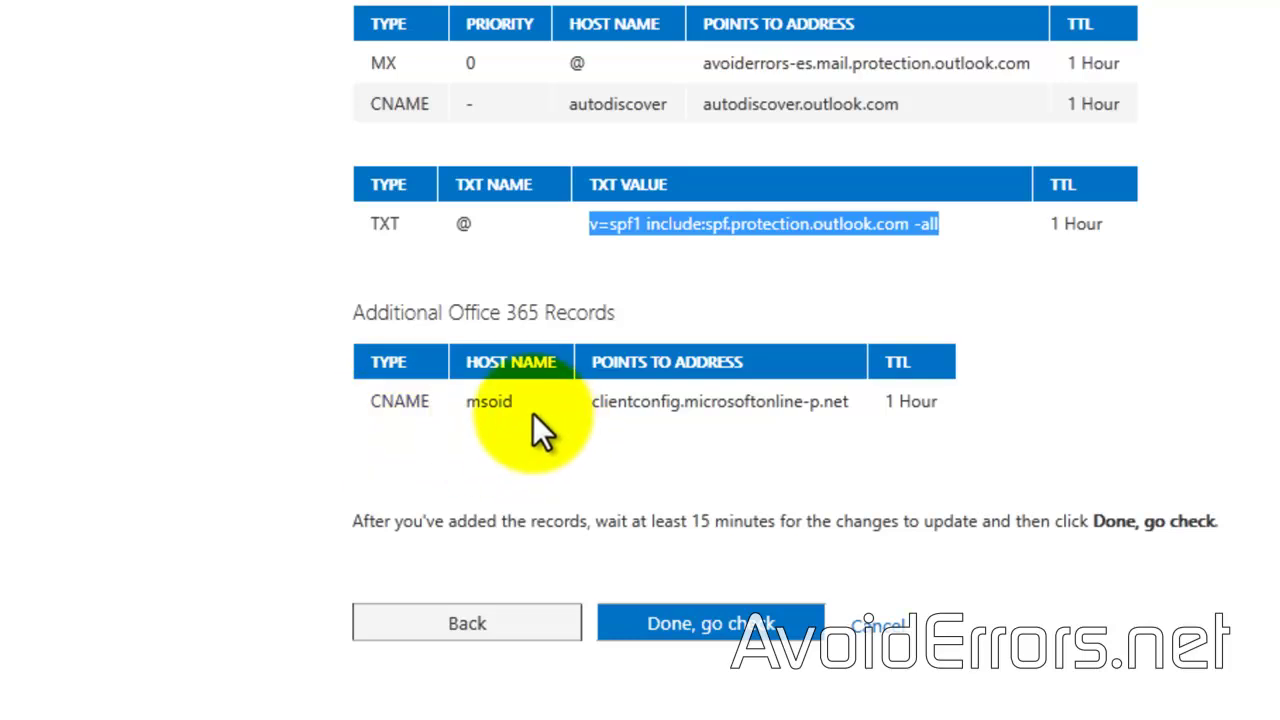
Step: Copy the msoid target address clientconfig.microsoftonline-p.net from Office 365
drag(850, 405, 592, 415)
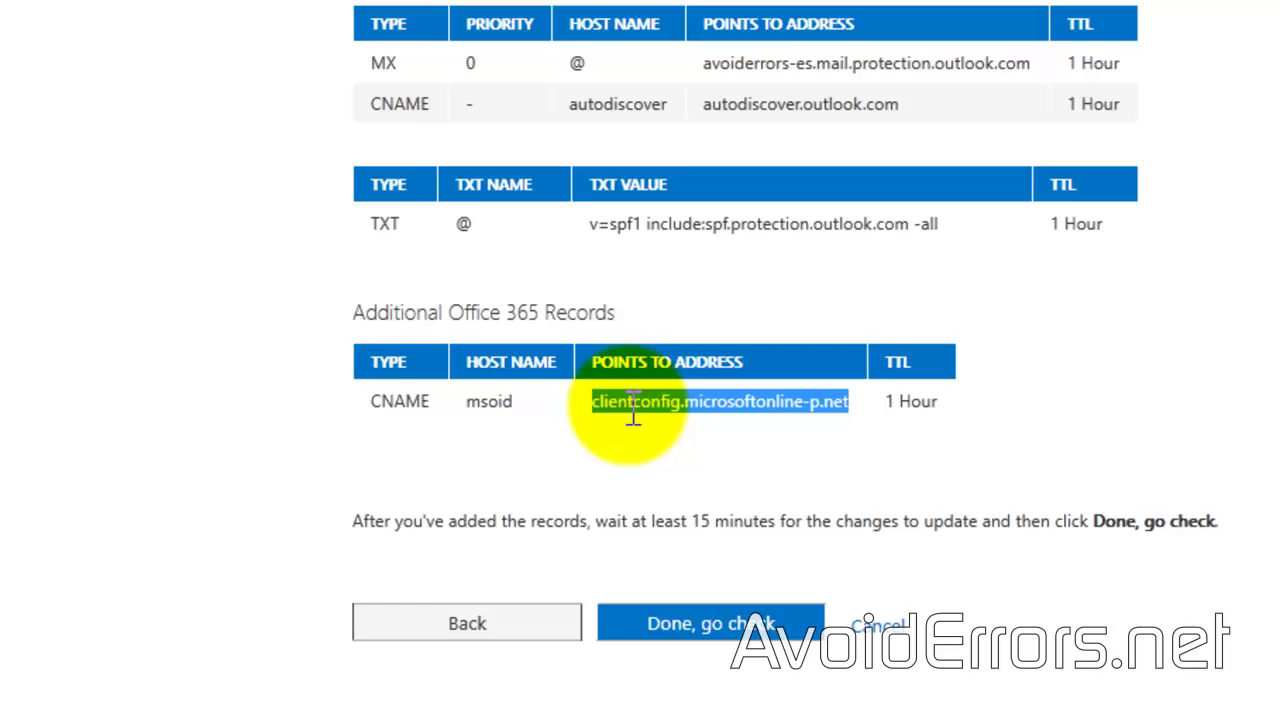
right_click(633, 415)
click(720, 624)
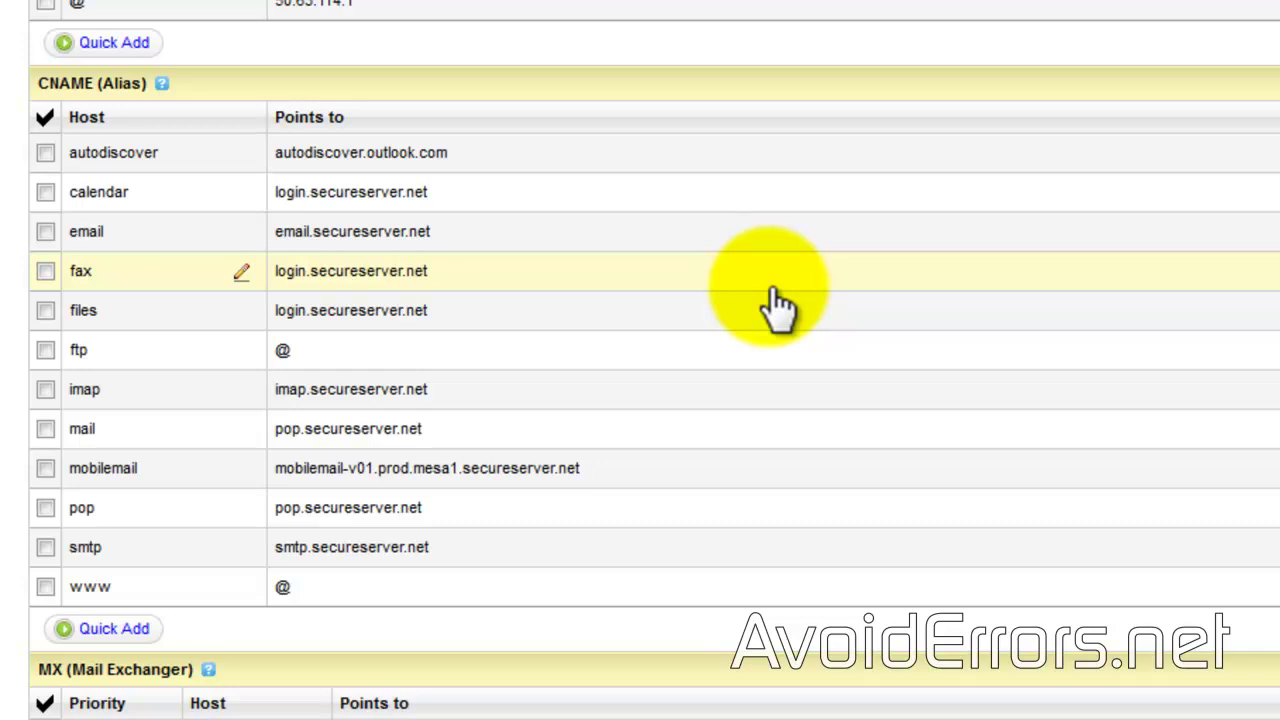
scroll(778, 305, down, 3)
scroll(778, 305, up, 1)
scroll(778, 305, up, 1)
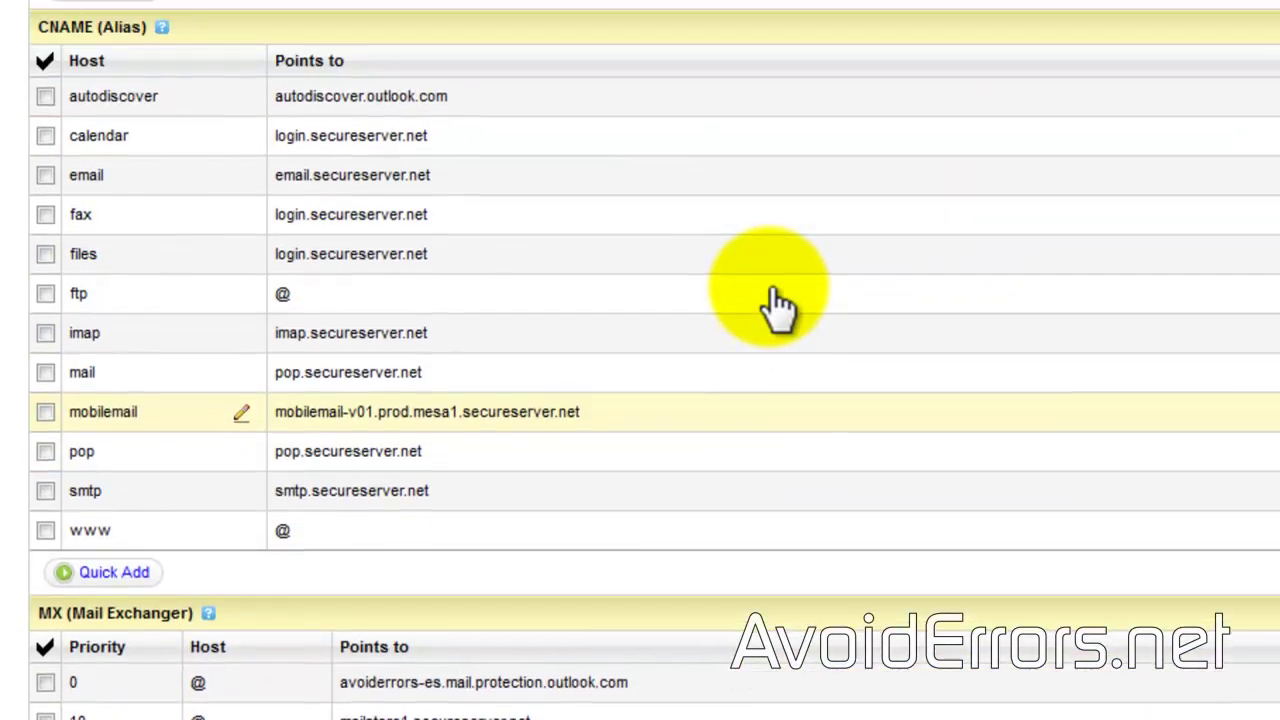
Step: Add an msoid CNAME pointing to clientconfig.microsoftonline-p.net and save the zone file
click(110, 574)
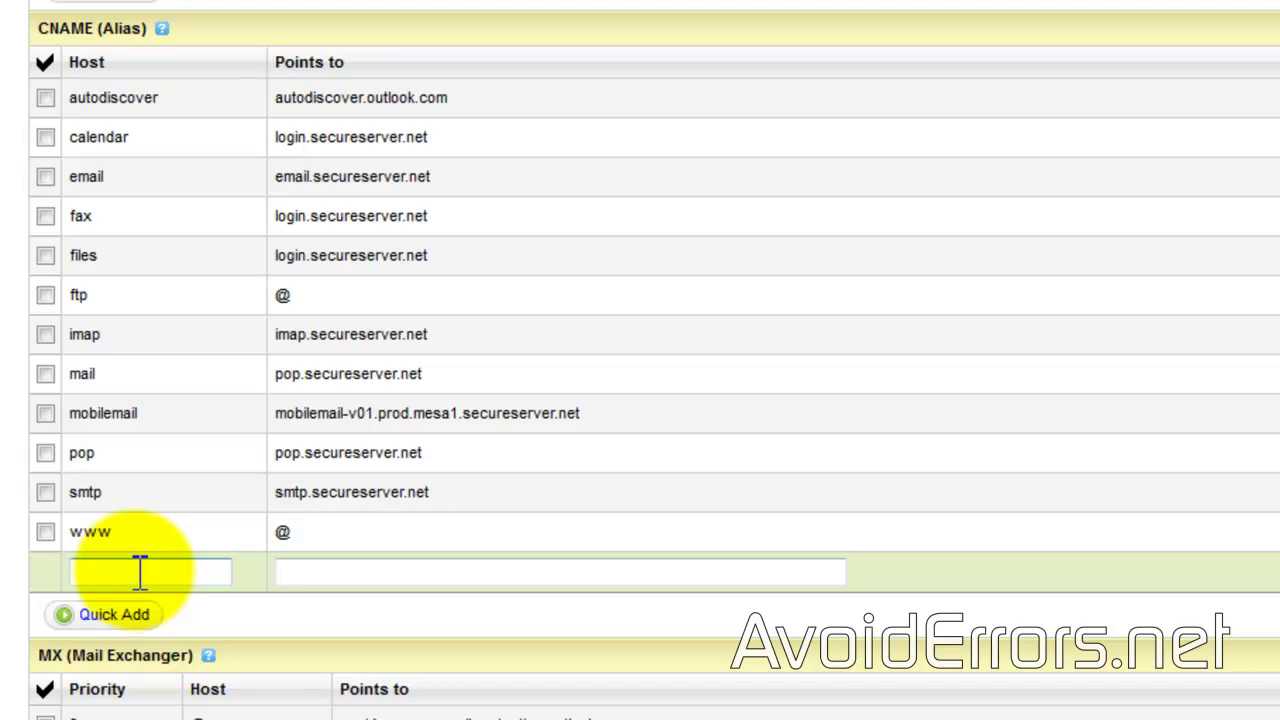
click(334, 571)
right_click(323, 571)
click(405, 693)
click(209, 578)
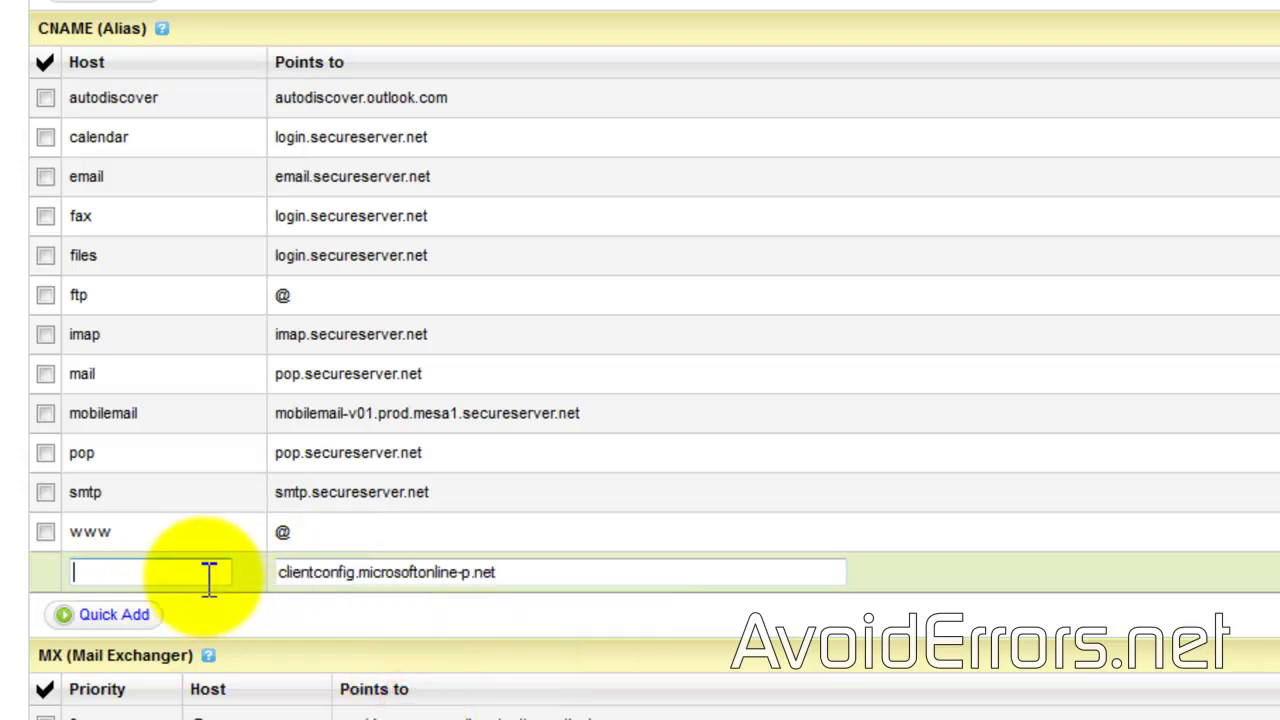
text(msoid)
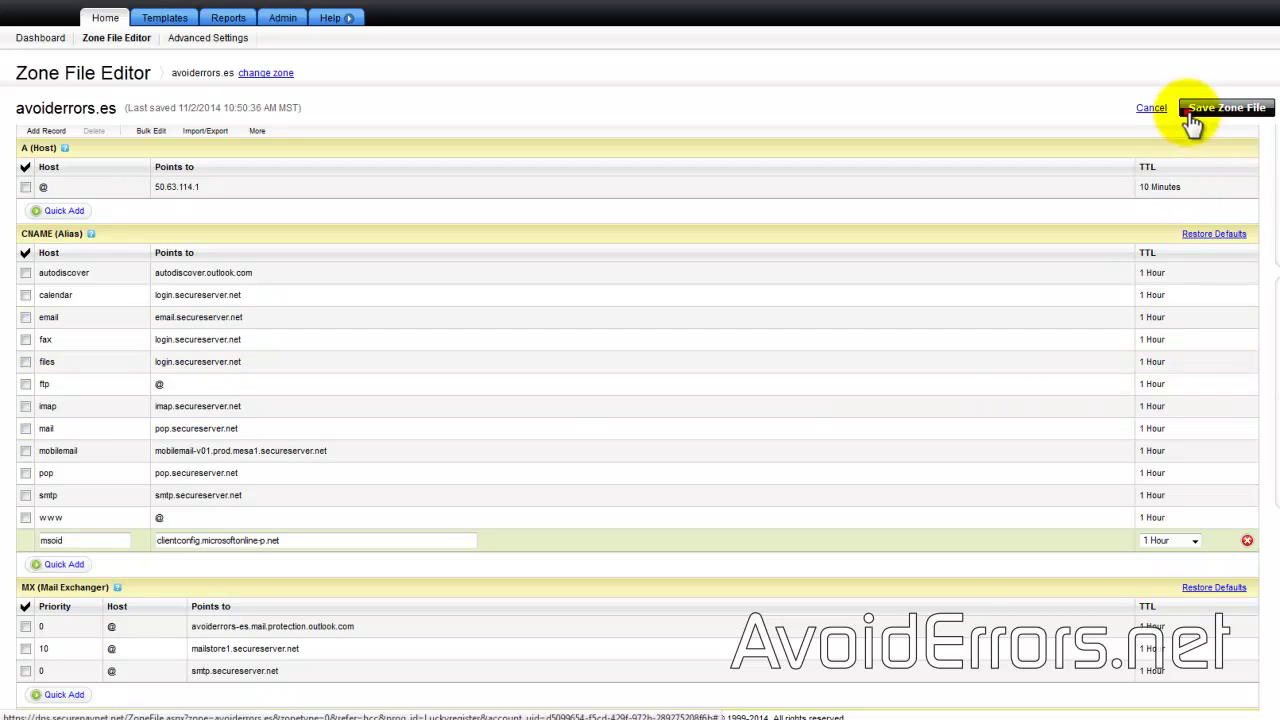
click(1192, 117)
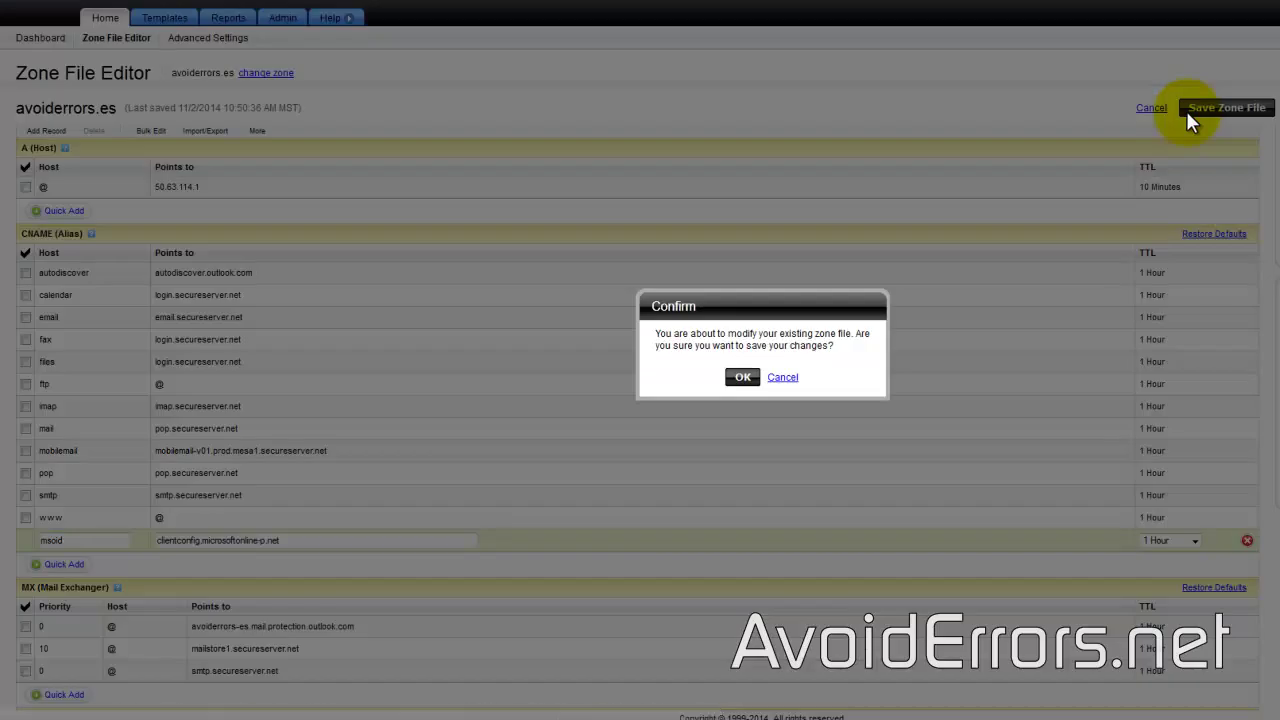
click(742, 376)
click(760, 410)
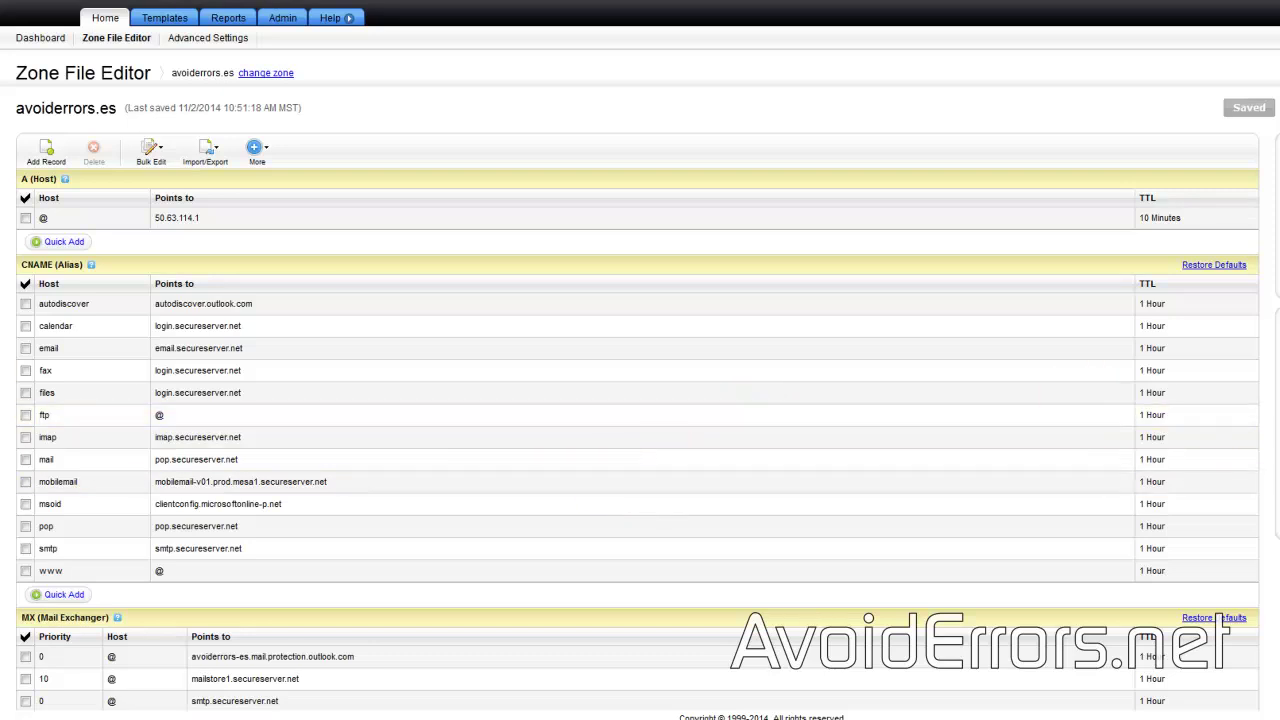
scroll(1218, 620, down, 2)
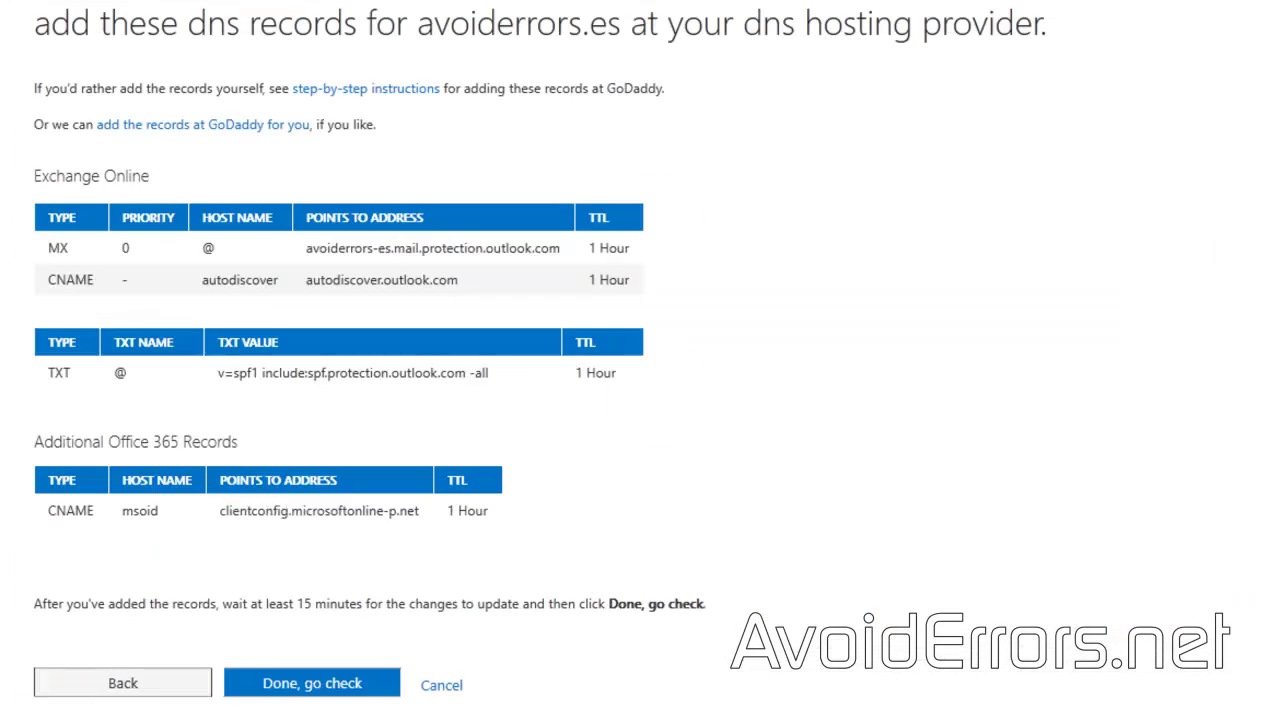
Step: Have Office 365 check the avoiderrors.es DNS records and finish the domain setup wizard
click(356, 700)
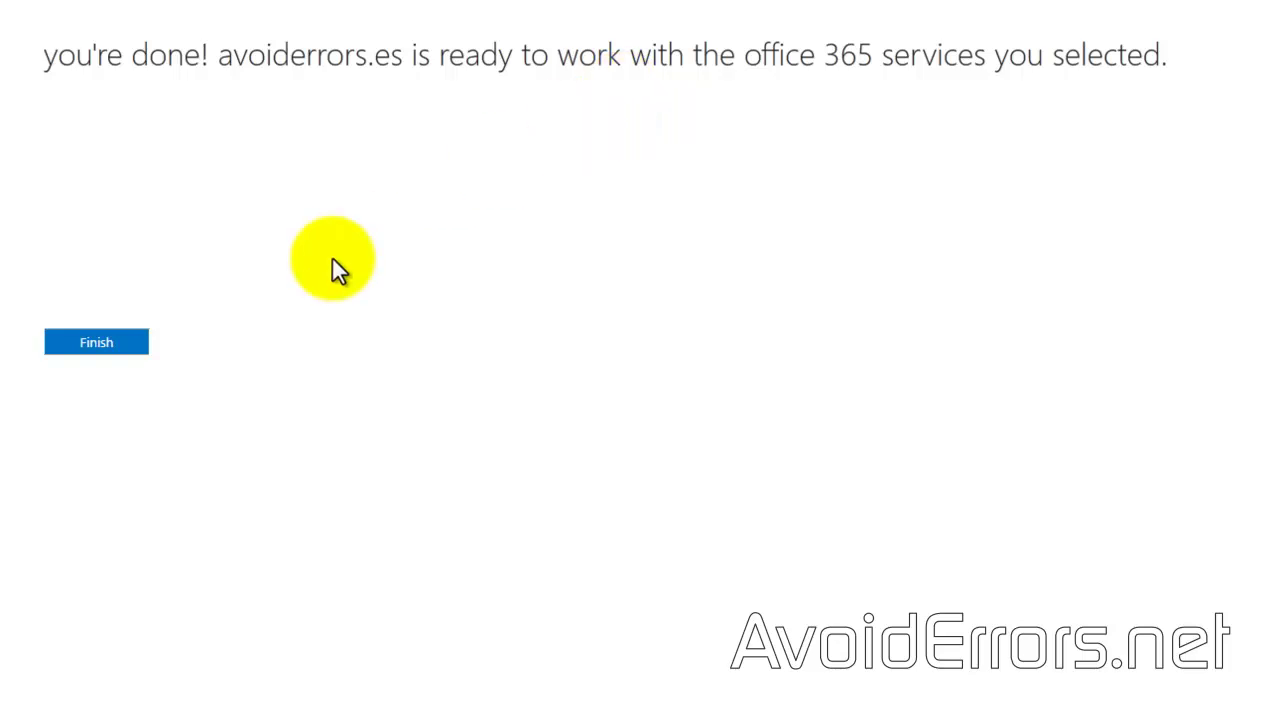
click(120, 346)
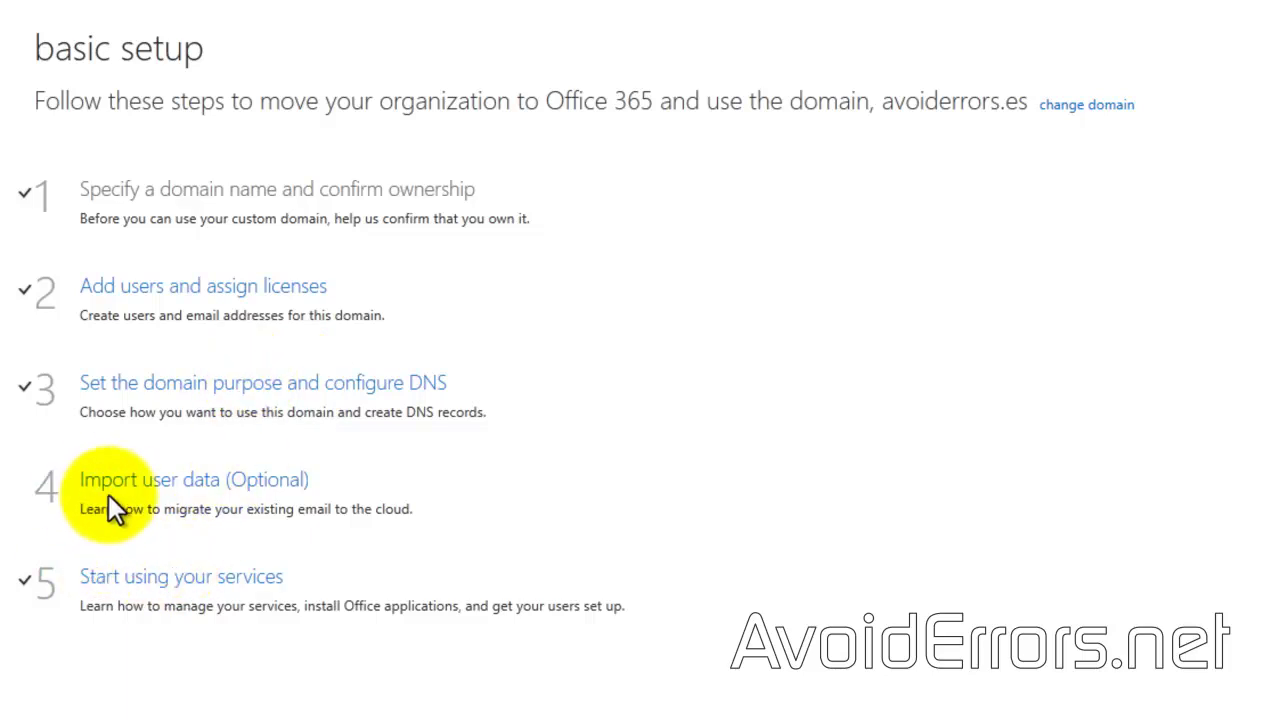
Step: Mark the optional Import user data step done without migrating any data
click(176, 494)
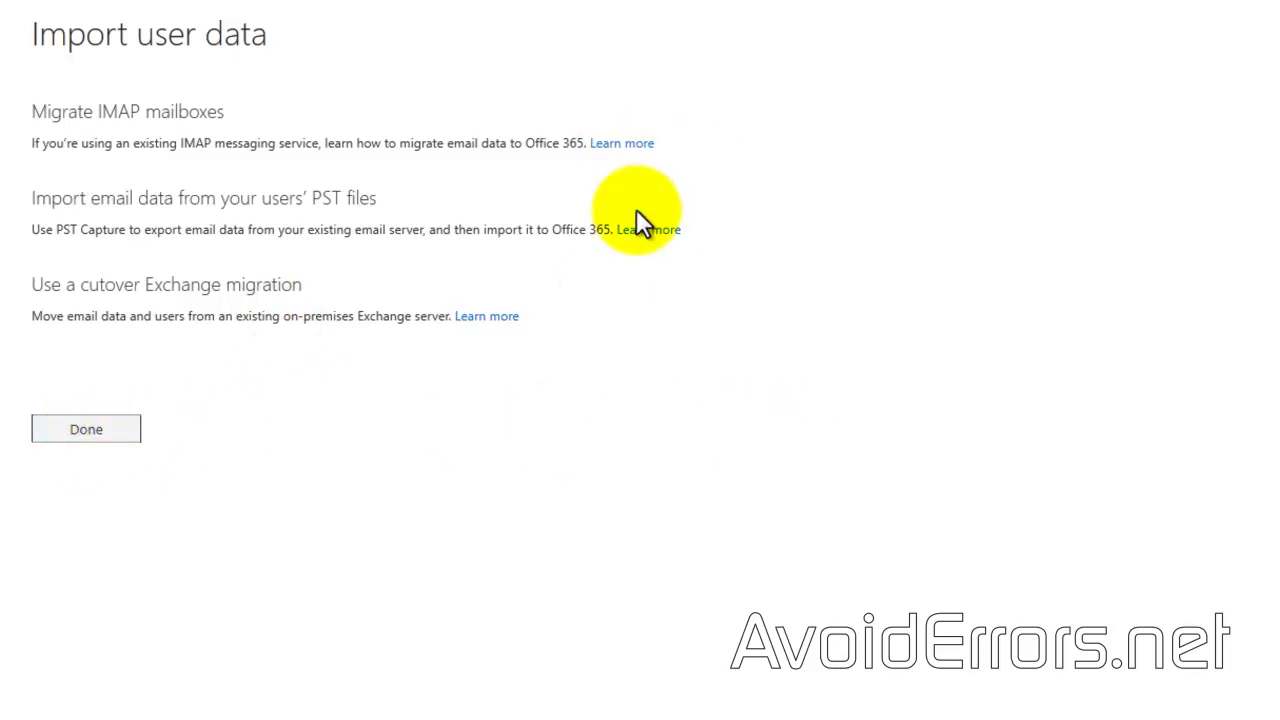
click(92, 438)
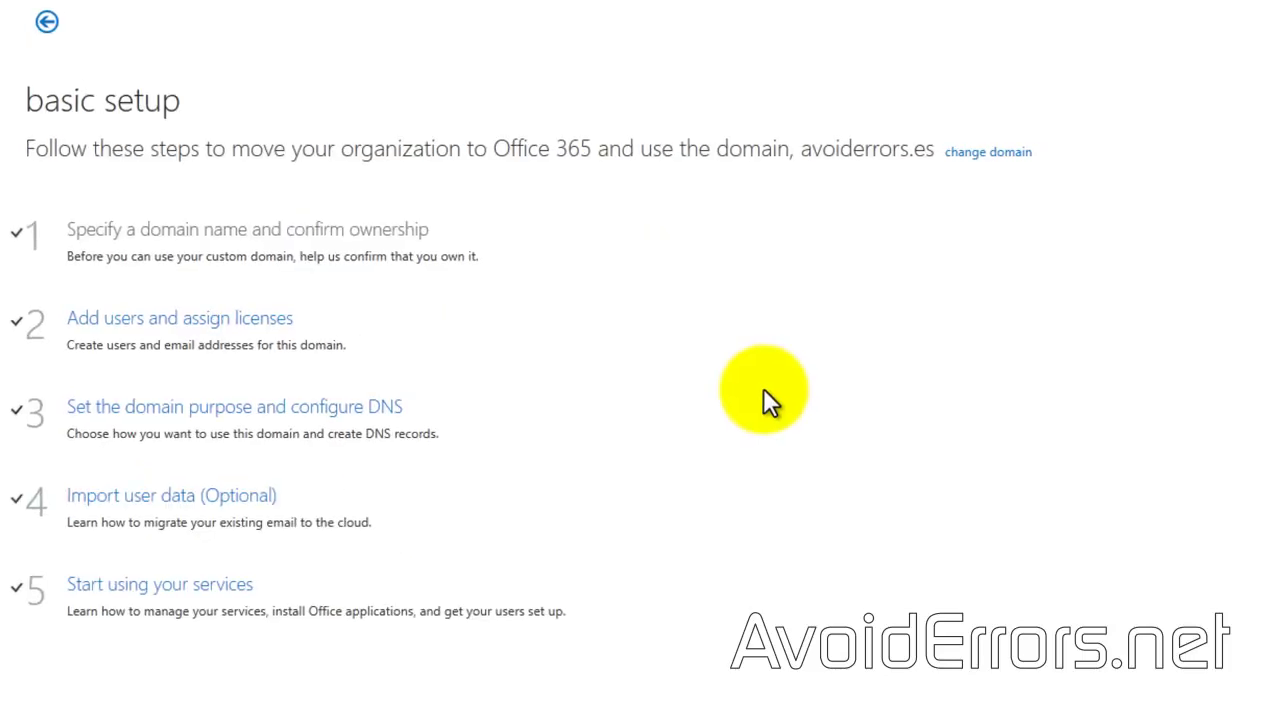
click(1148, 30)
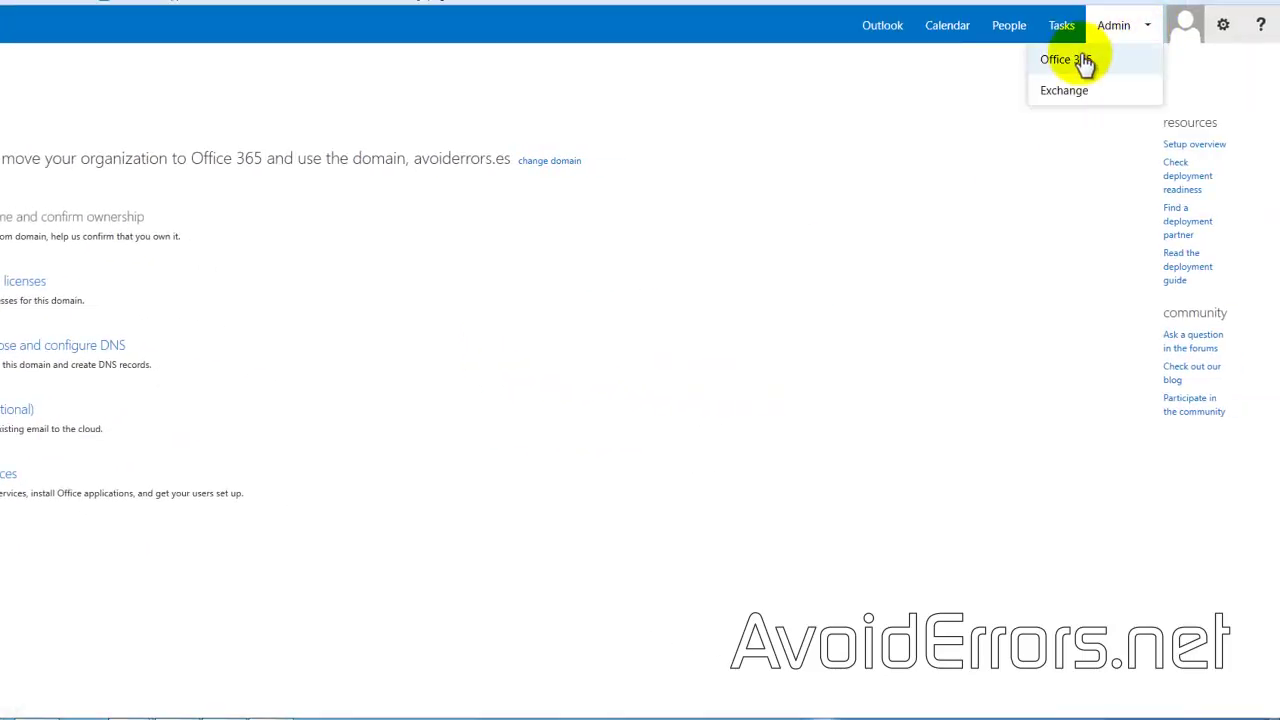
Step: In Active Users, switch the user's user name domain to avoiderrors.es and save the change
click(1073, 60)
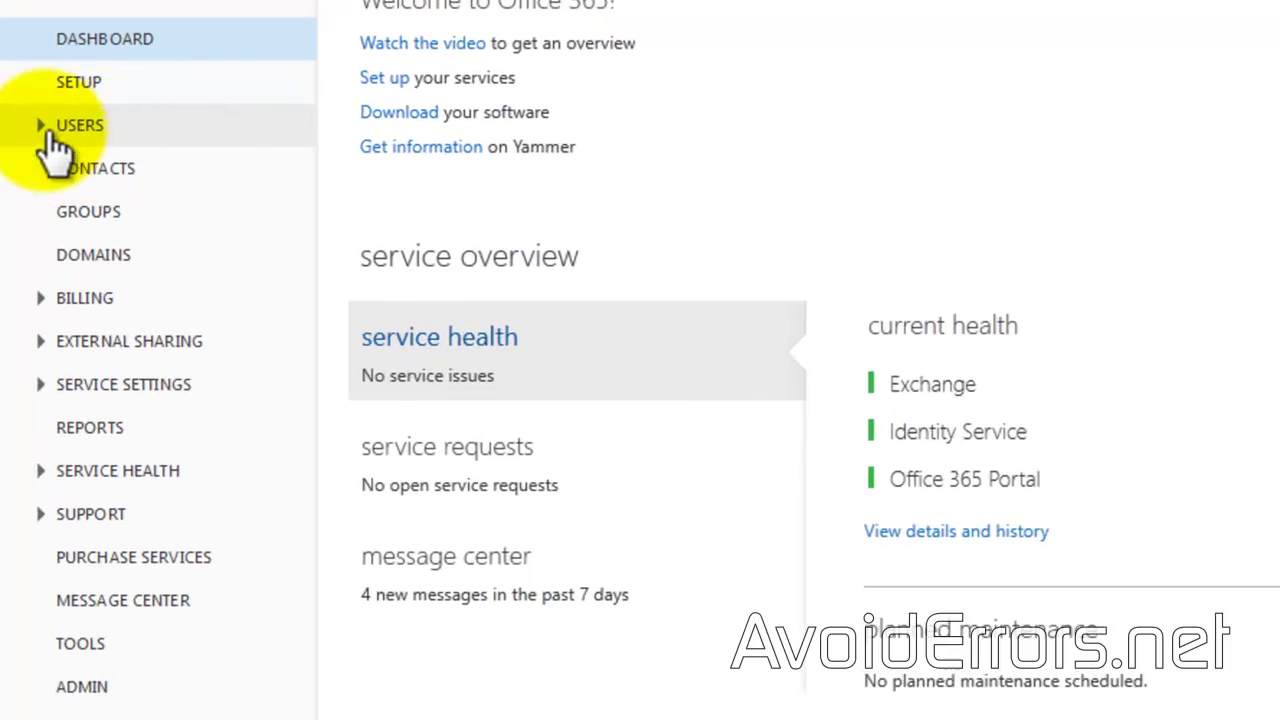
click(45, 126)
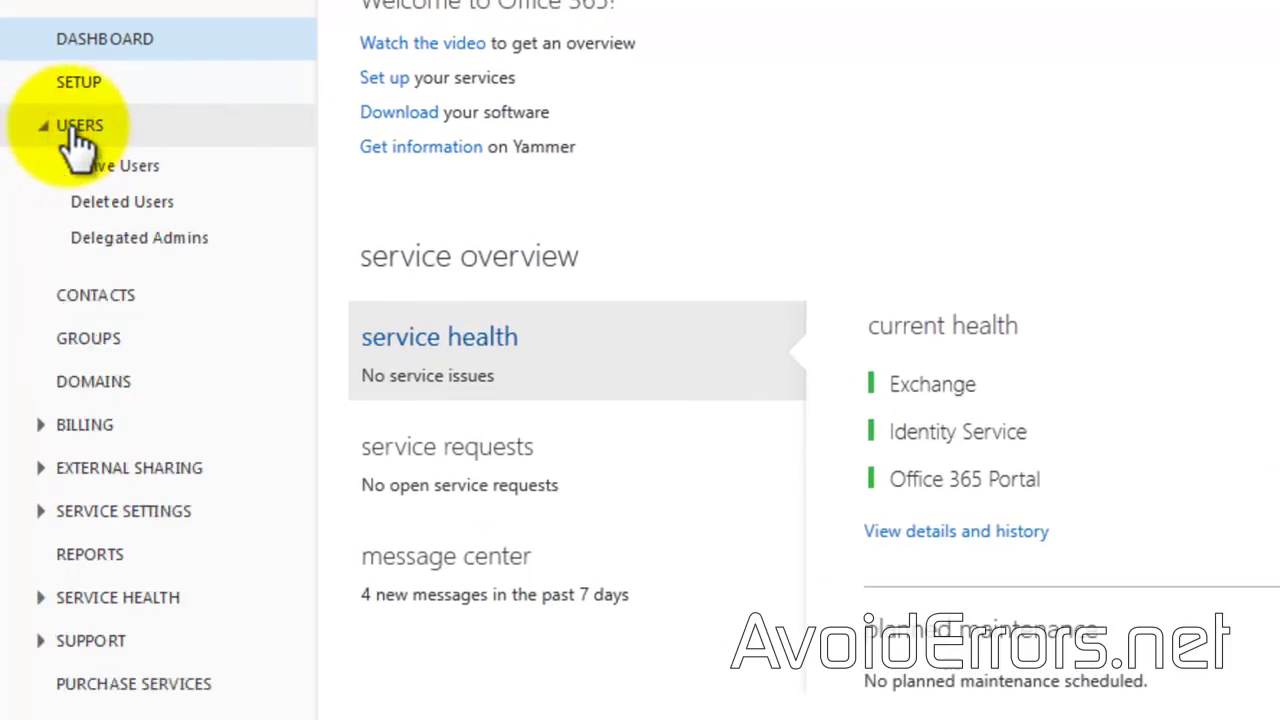
click(82, 168)
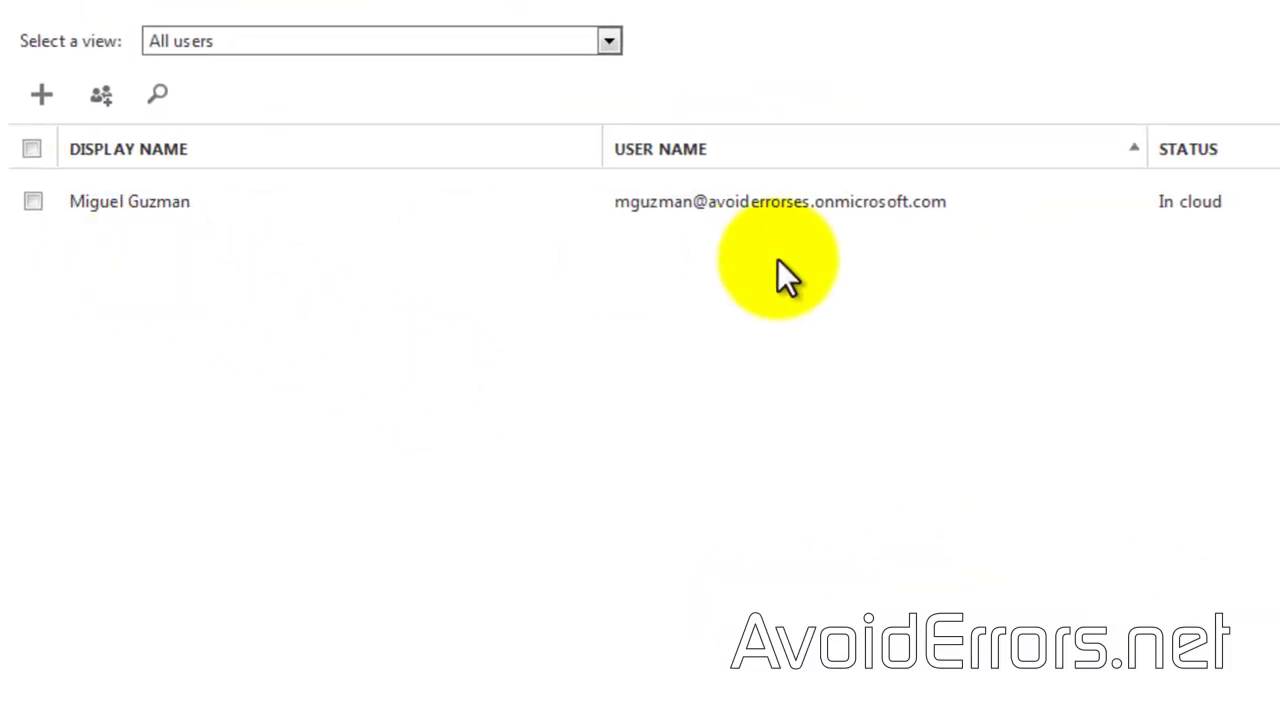
double_click(661, 203)
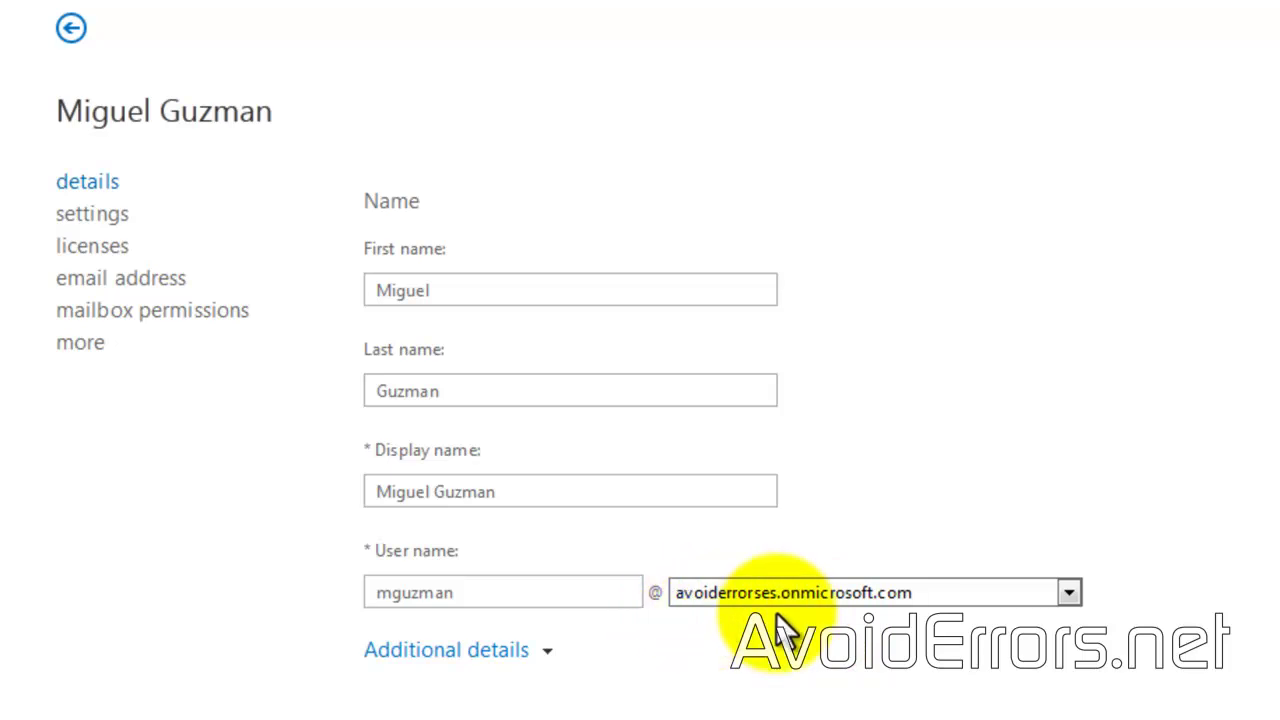
click(1066, 591)
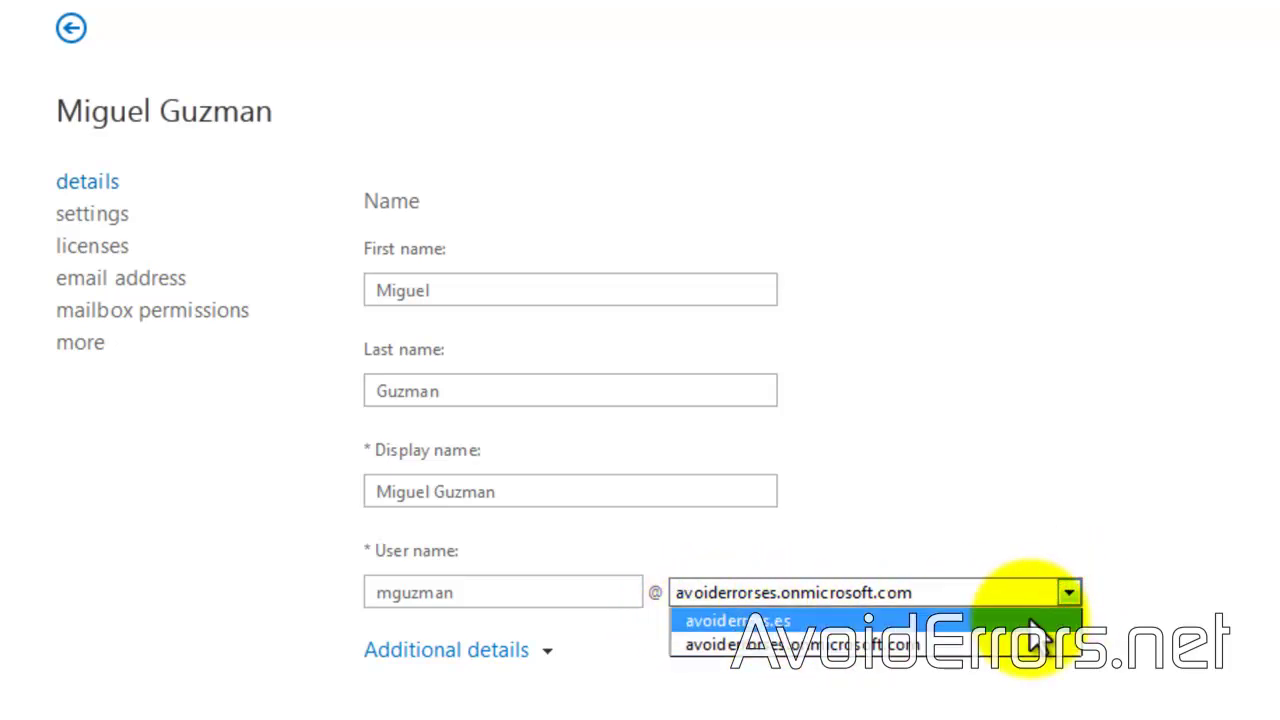
click(1030, 613)
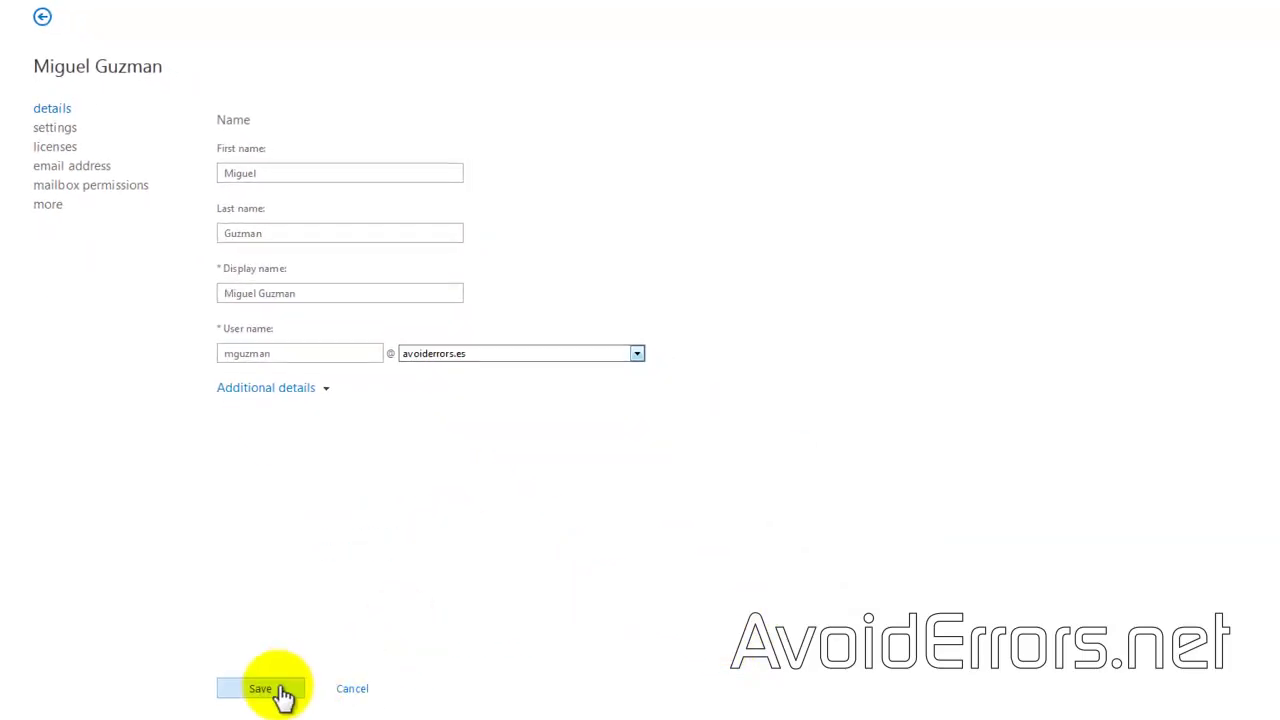
click(283, 695)
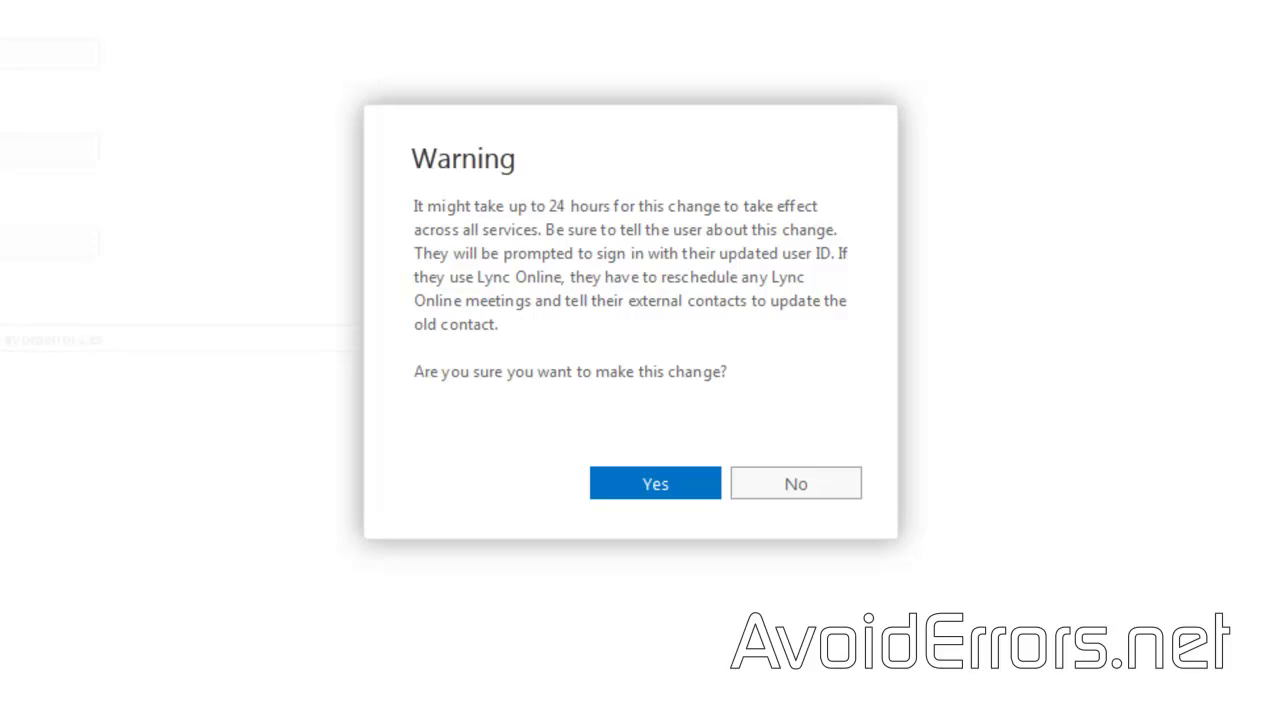
click(620, 484)
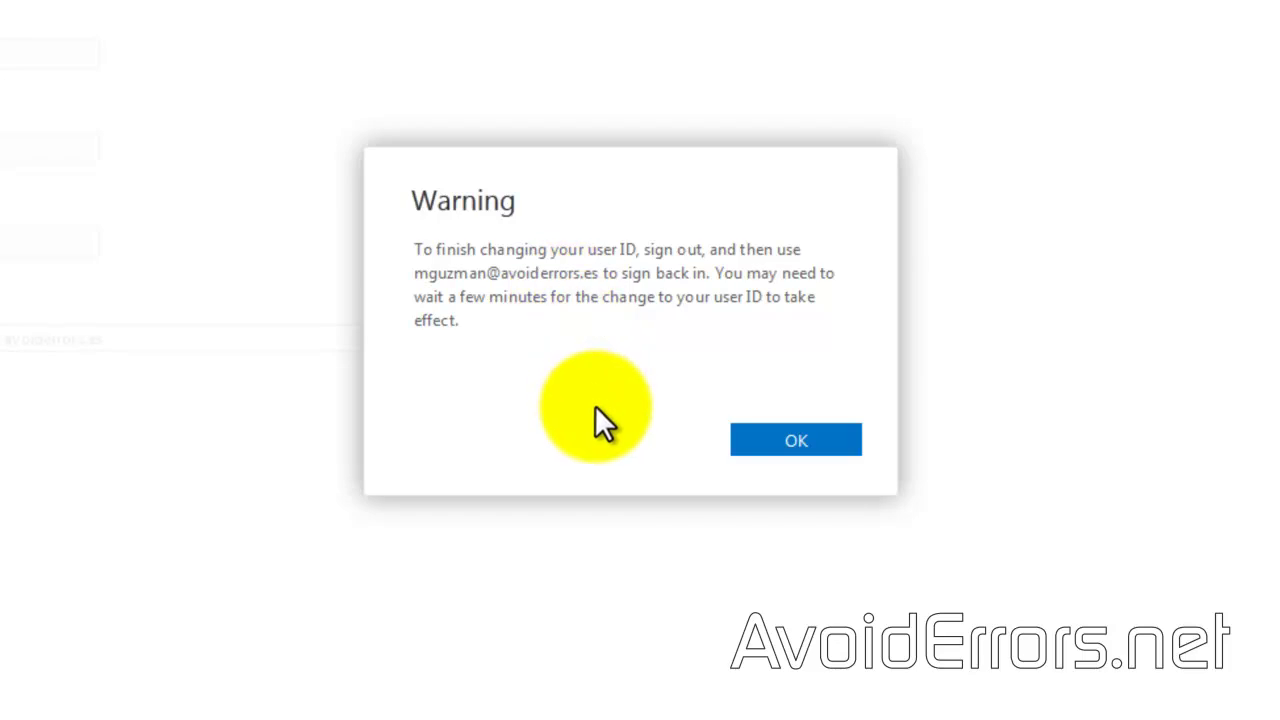
click(775, 445)
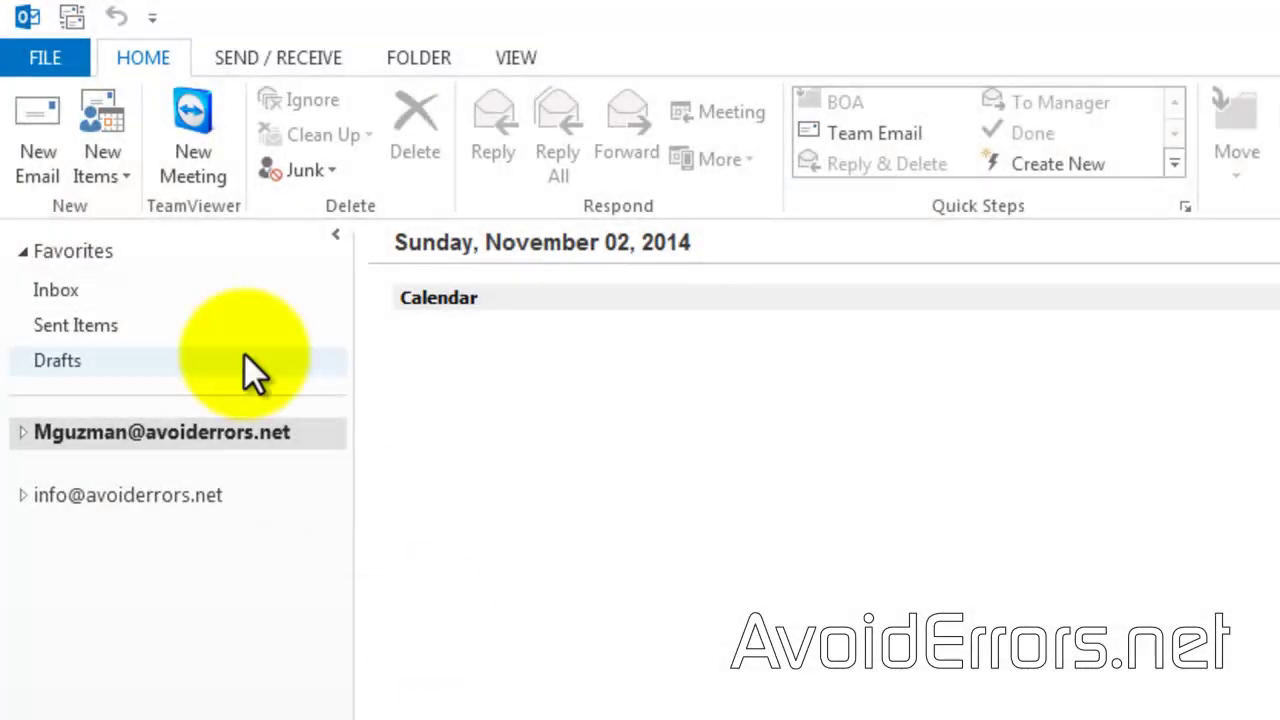
Step: Start a new E-mail Account from Outlook's Account Settings and enter the user's name, address and password
click(32, 60)
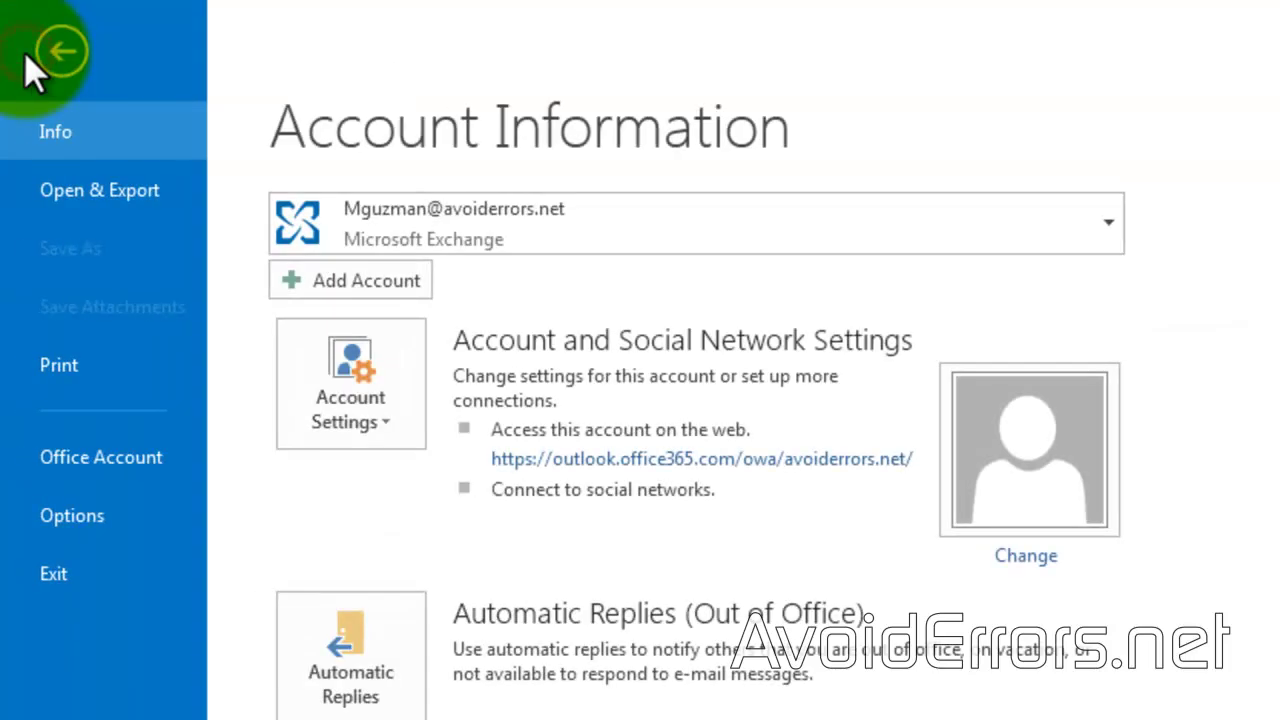
click(316, 421)
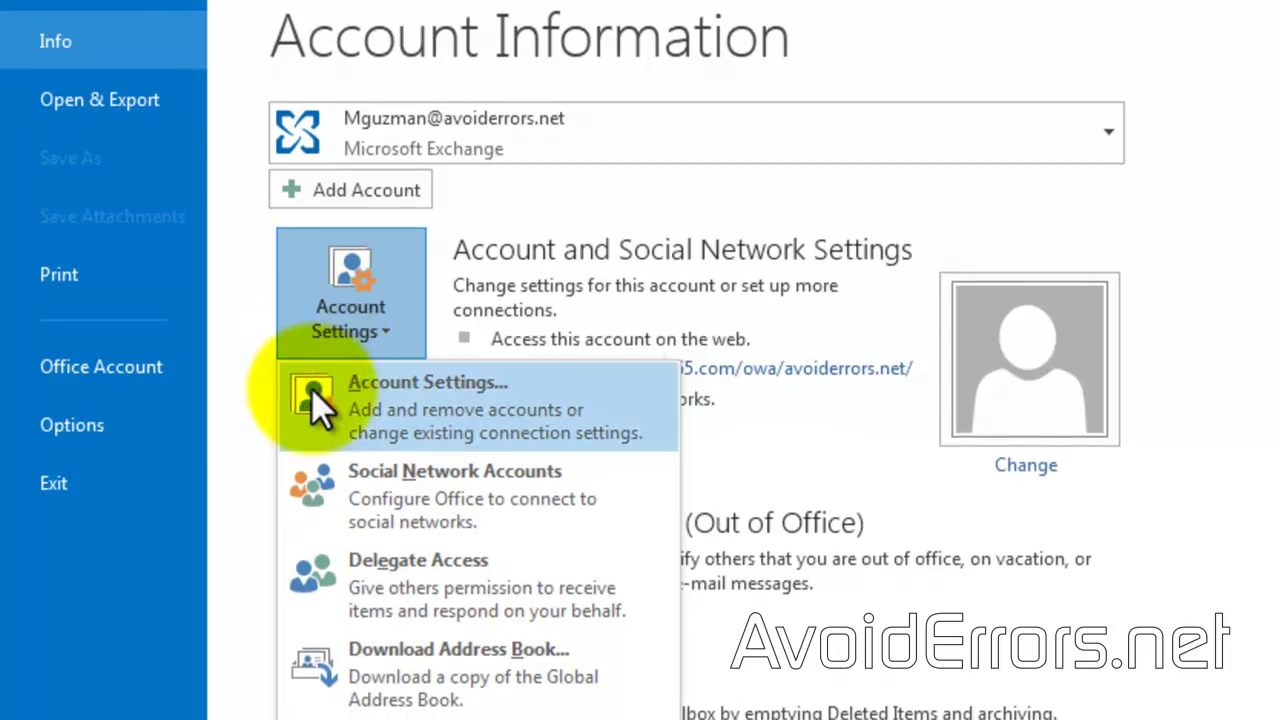
click(311, 388)
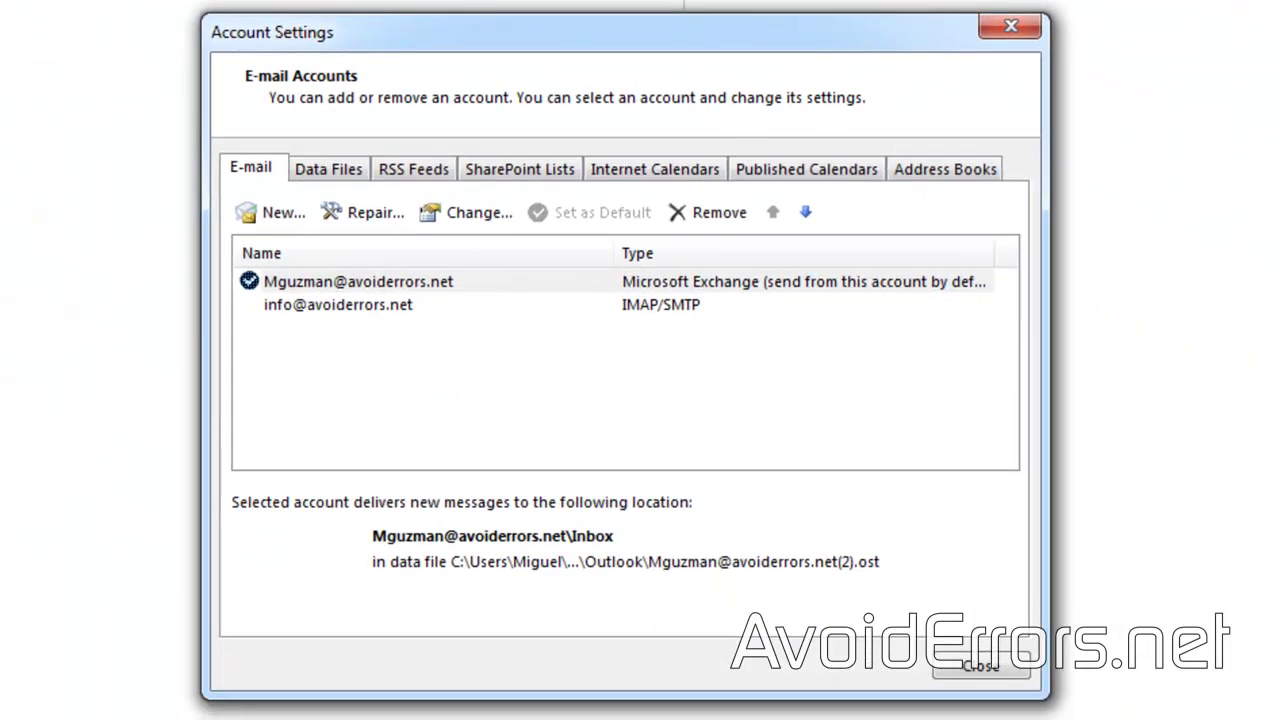
click(274, 212)
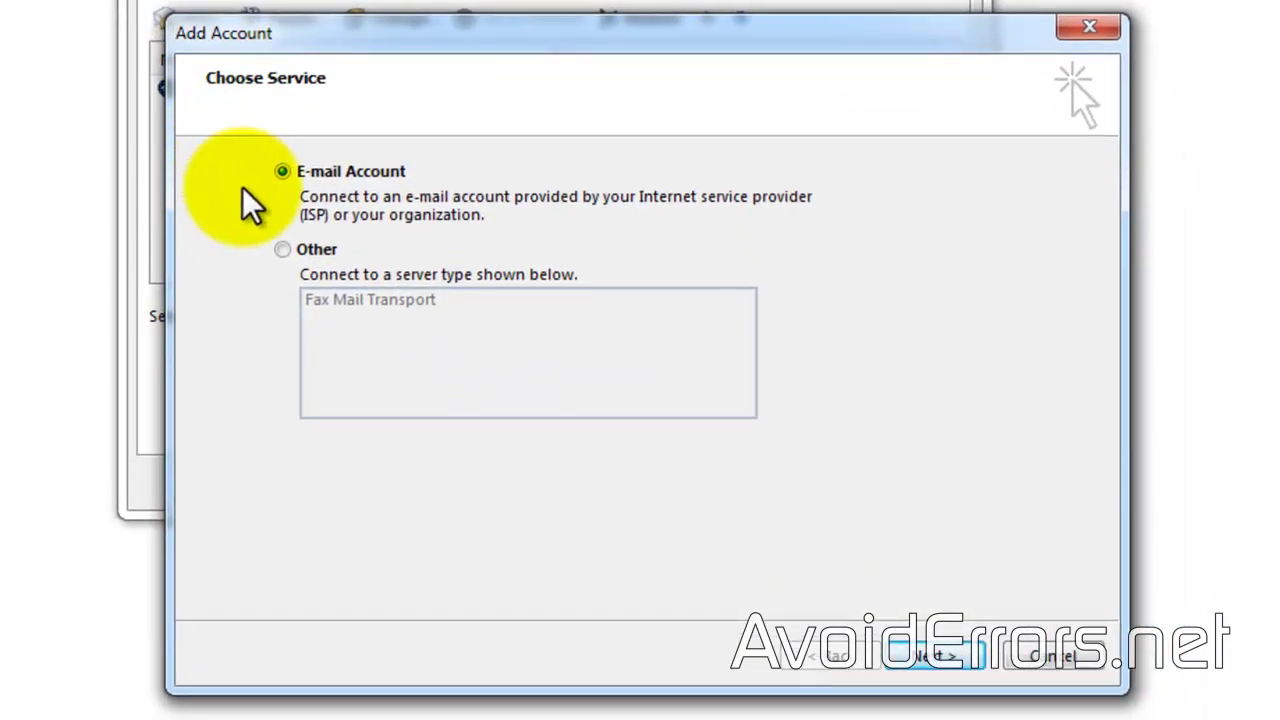
click(958, 658)
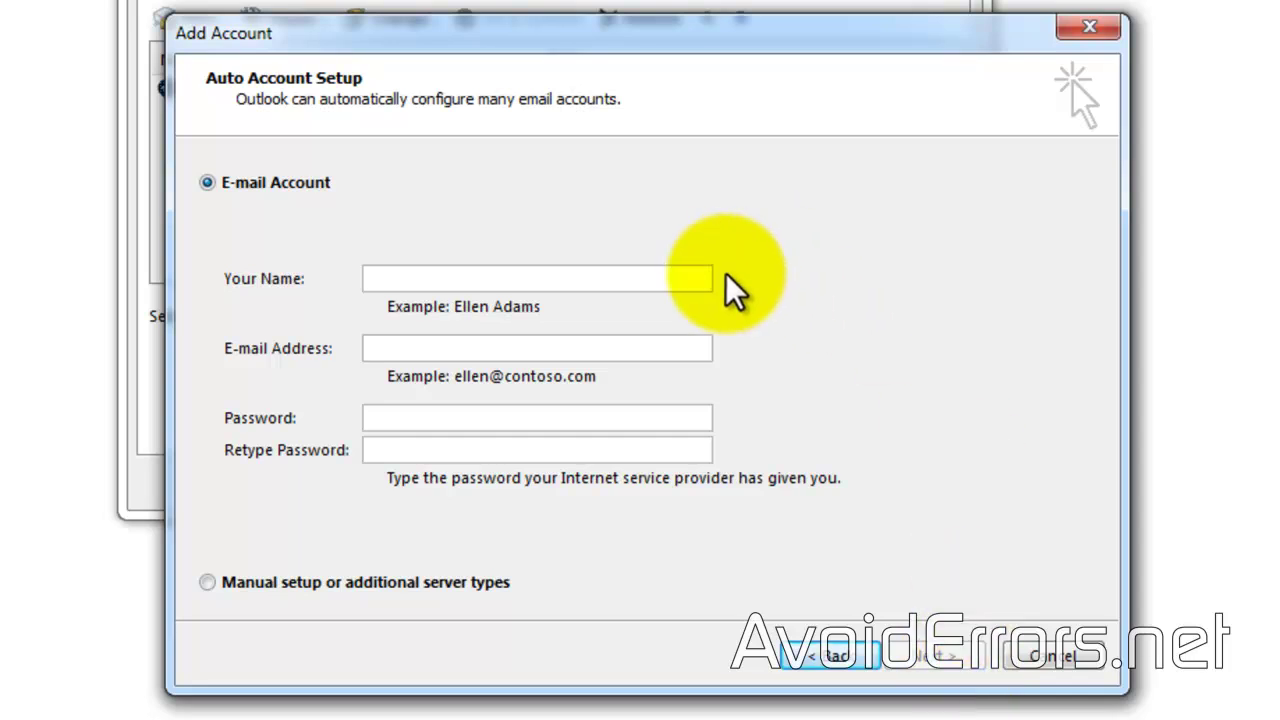
click(675, 284)
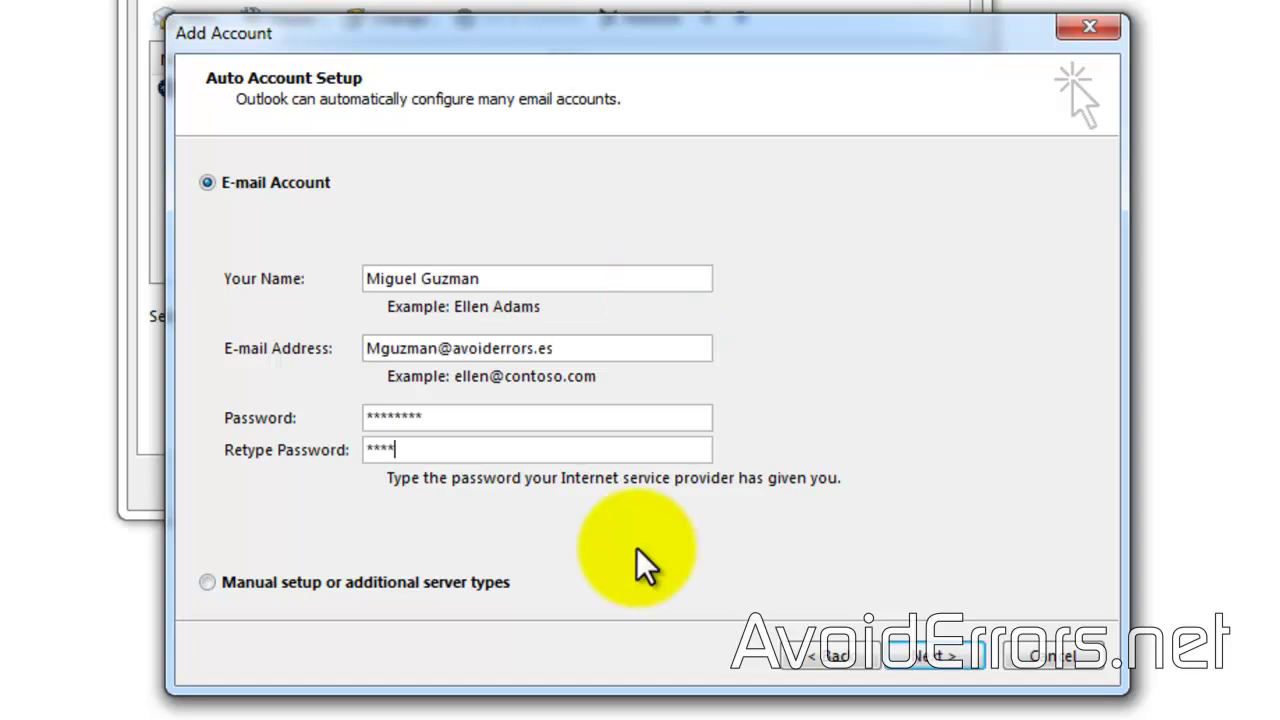
text(****)
click(940, 660)
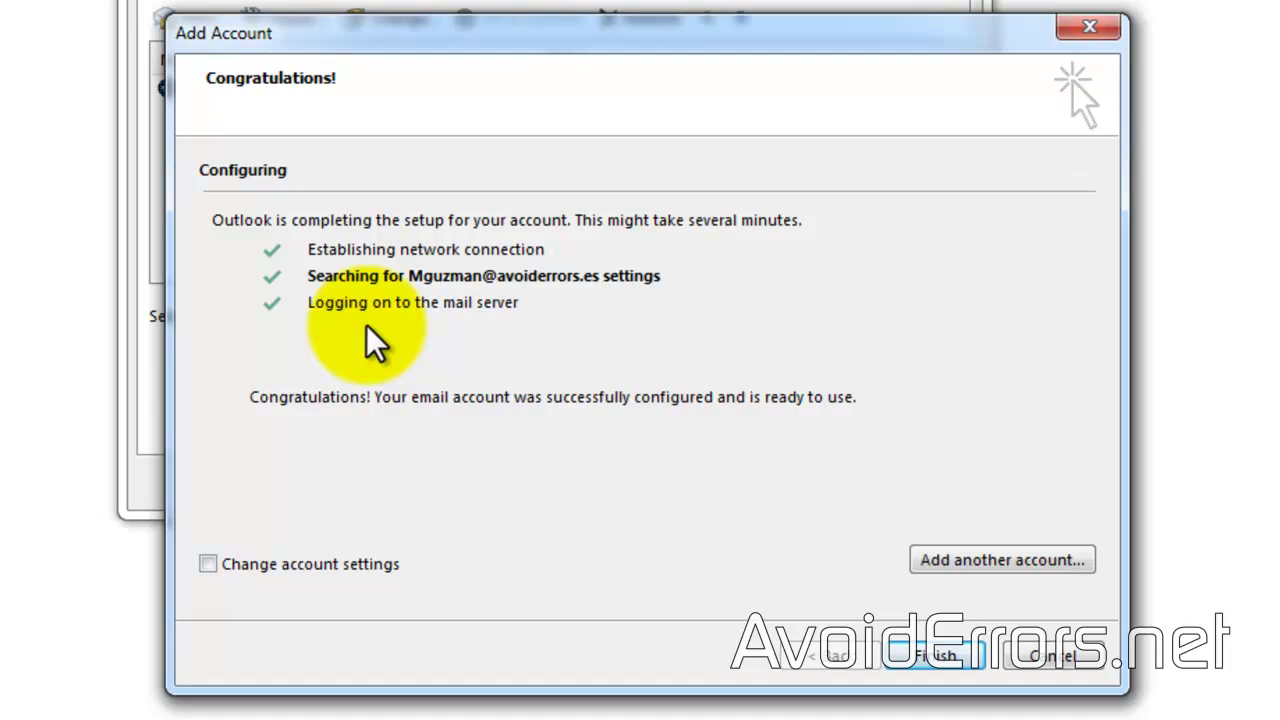
click(943, 650)
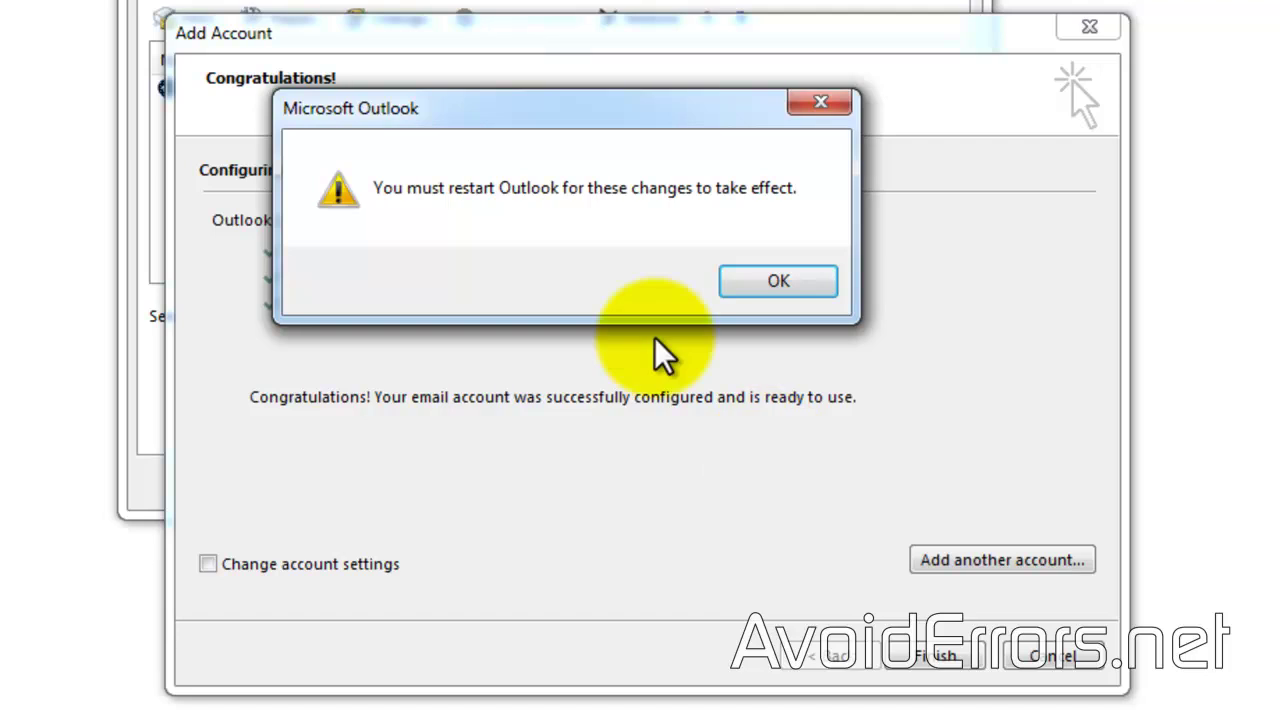